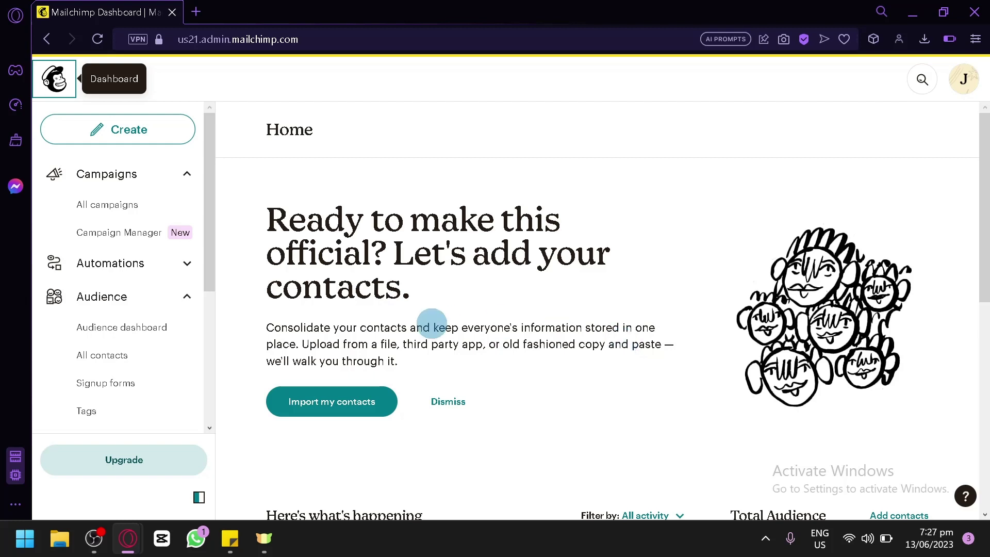
From the Create menu, choose to build a new Landing Page
scroll(159, 305, down, 2)
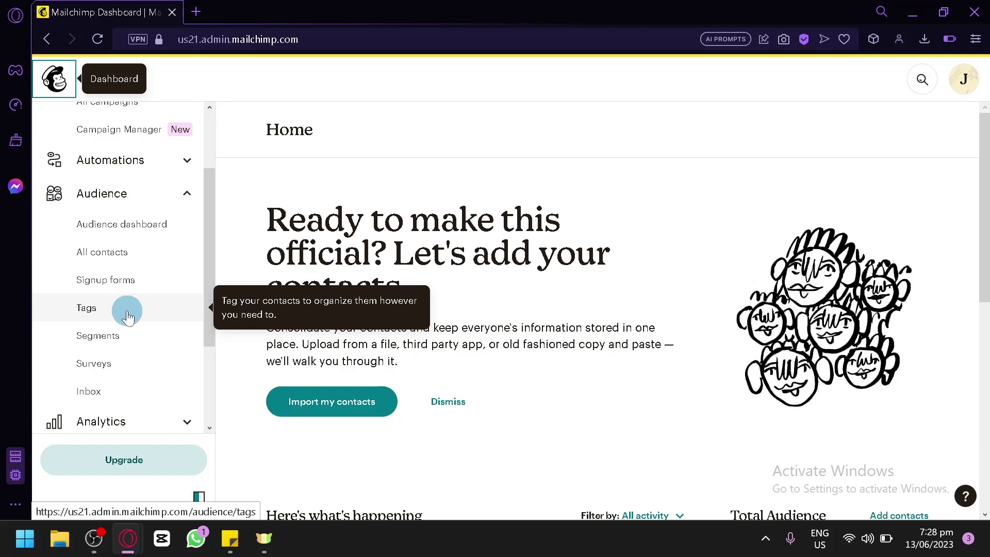
scroll(128, 317, up, 2)
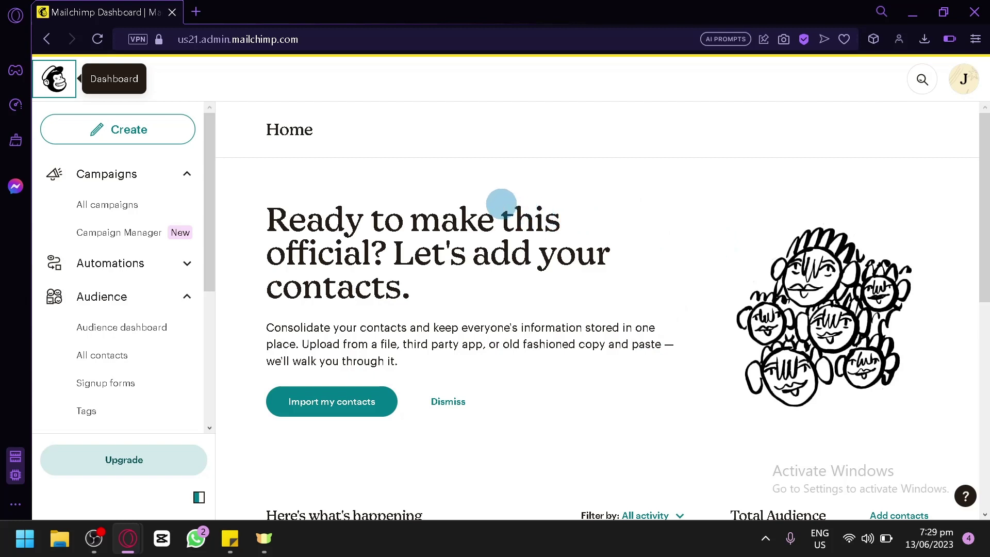
click(161, 130)
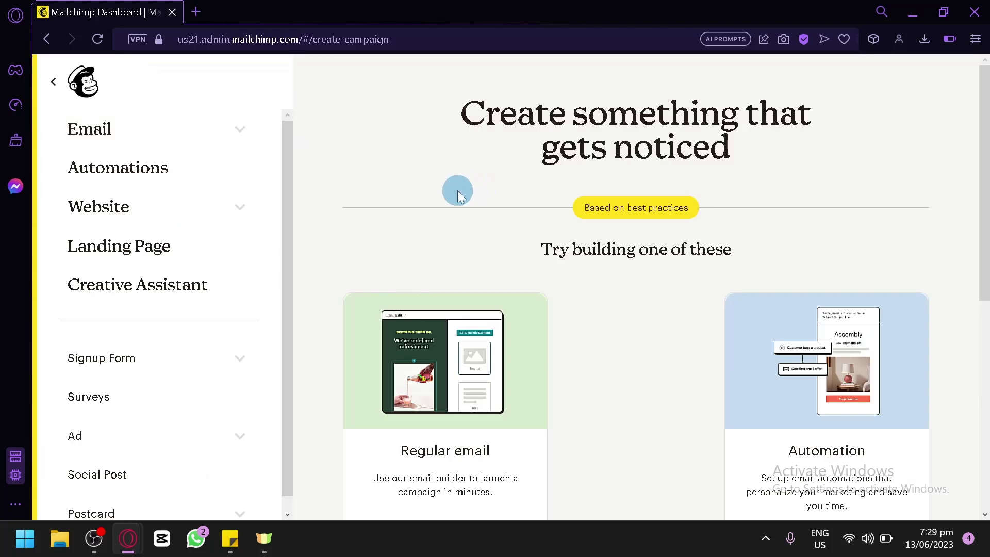
scroll(433, 202, down, 2)
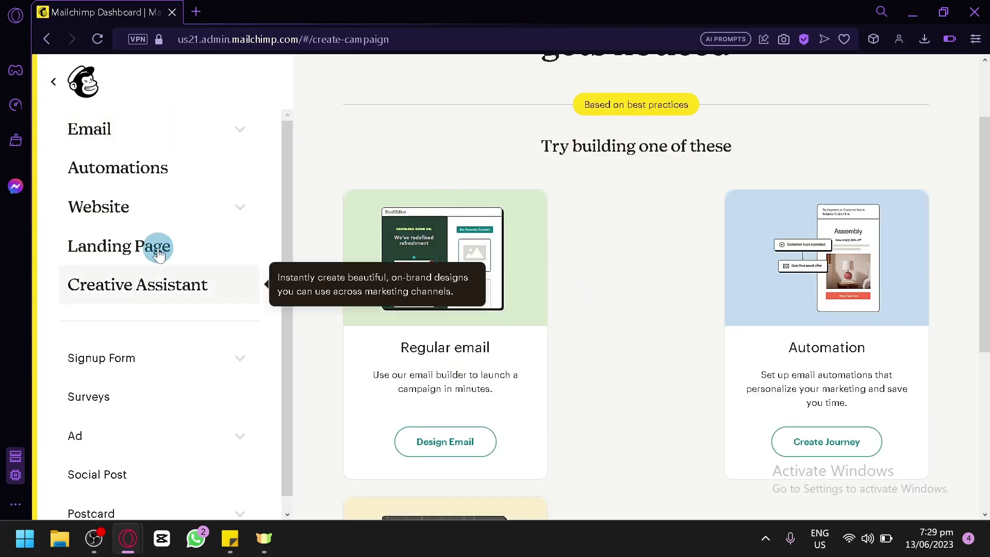
click(238, 135)
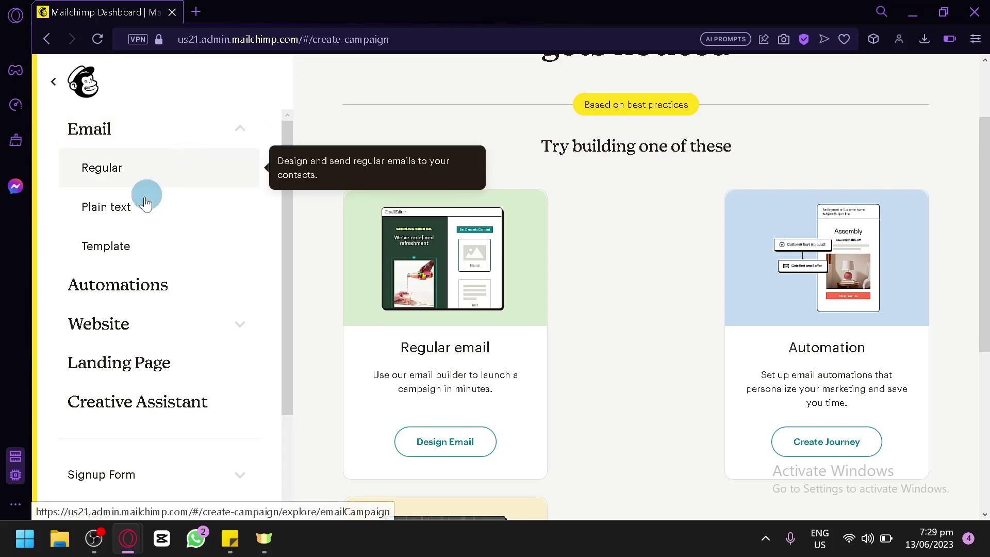
scroll(256, 295, down, 2)
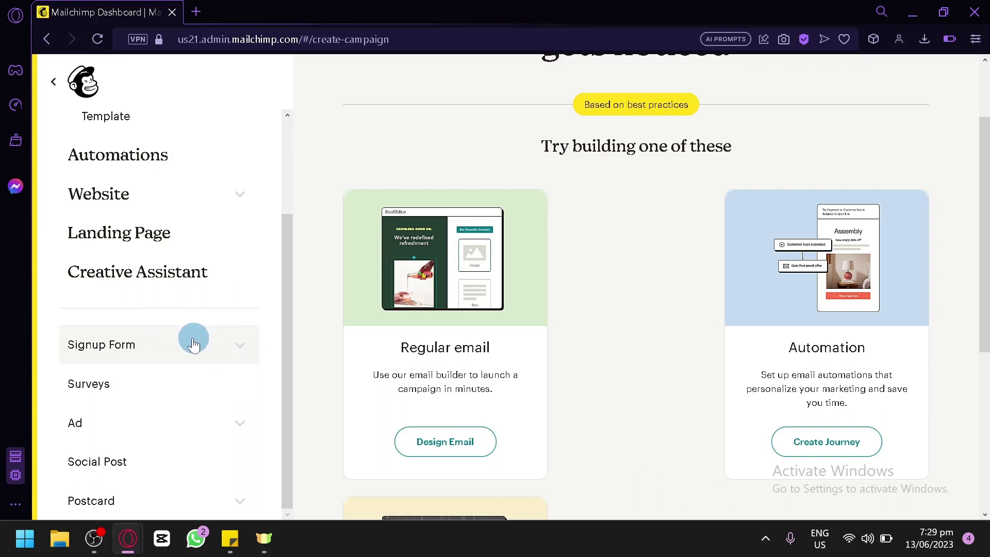
click(172, 242)
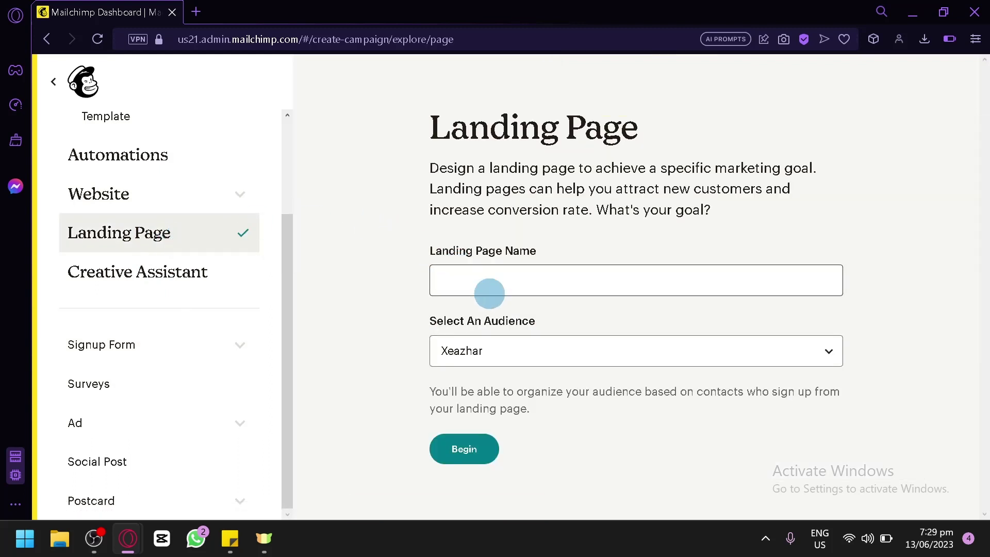
Name the landing page 'Mobile phone information', keep the existing audience, and begin
click(487, 292)
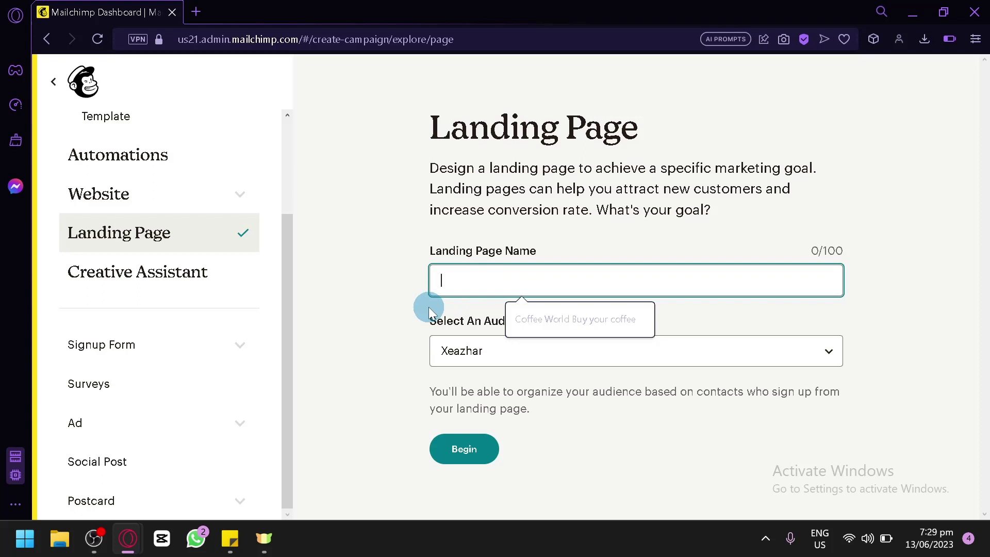
text(Mobile p)
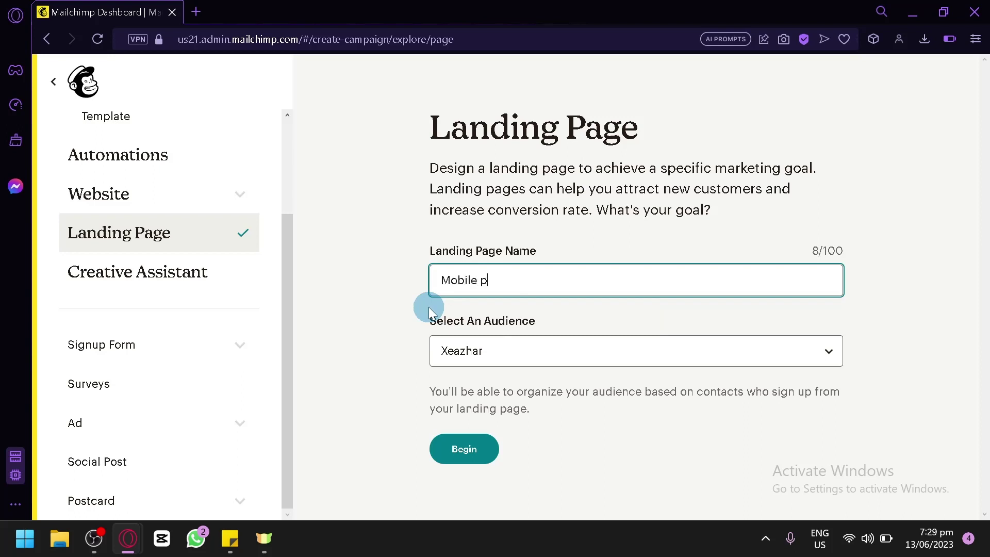
text(hone information)
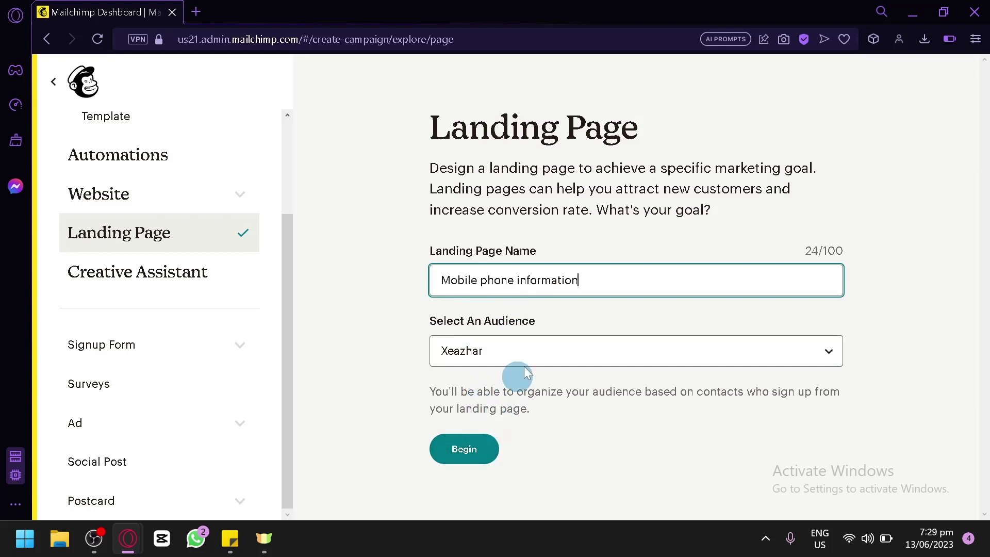
click(543, 354)
click(543, 354)
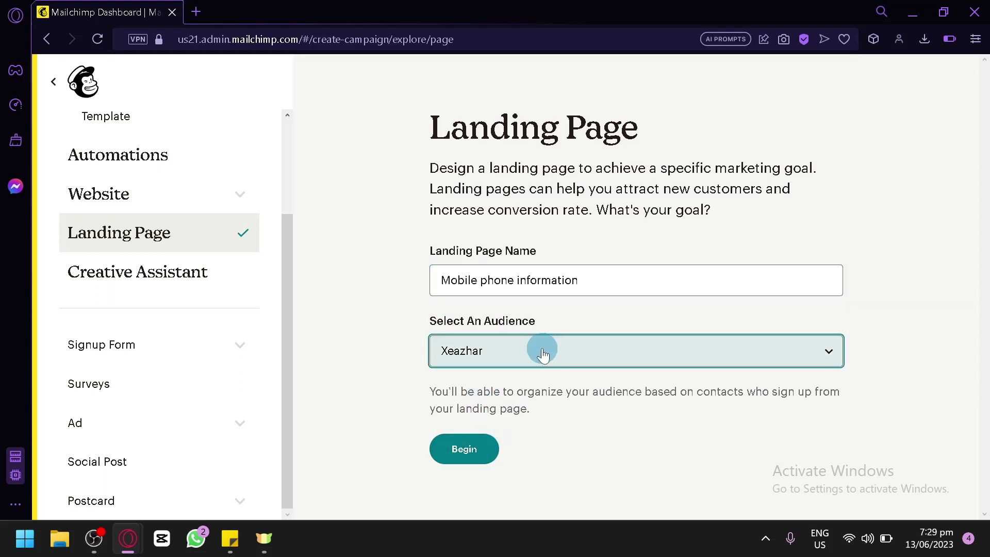
click(490, 448)
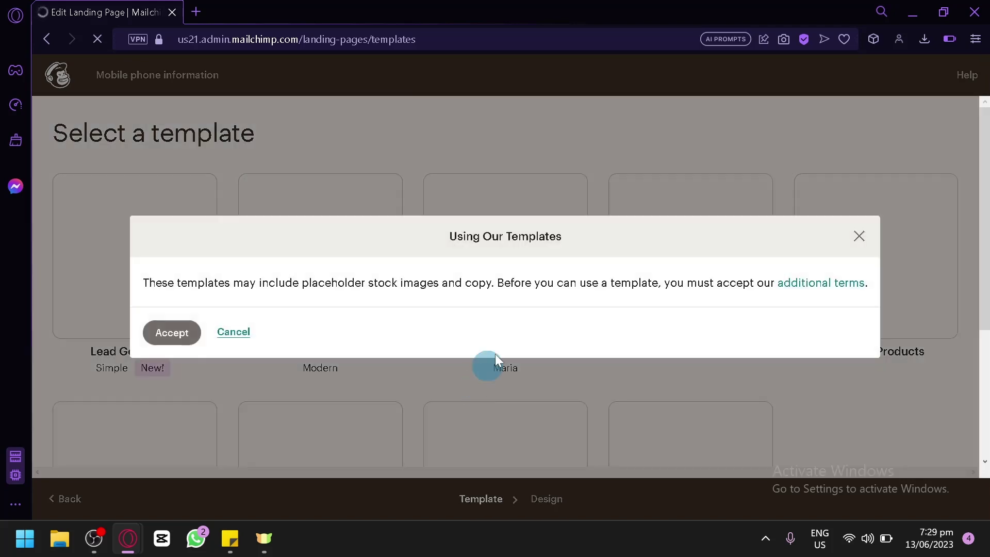
Pick the Bandmates lead-generation template and accept the Using Our Templates terms
click(856, 233)
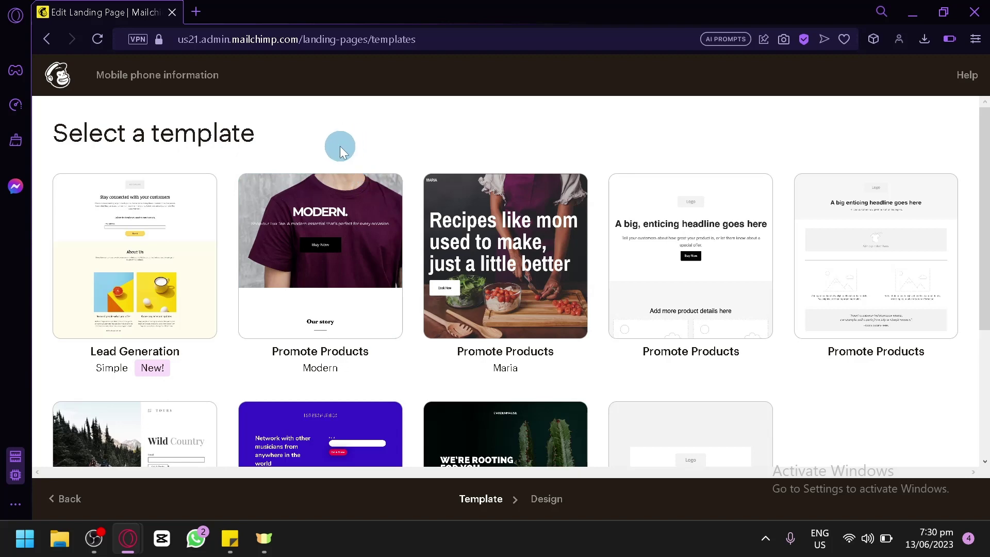
scroll(398, 155, down, 4)
scroll(773, 309, up, 4)
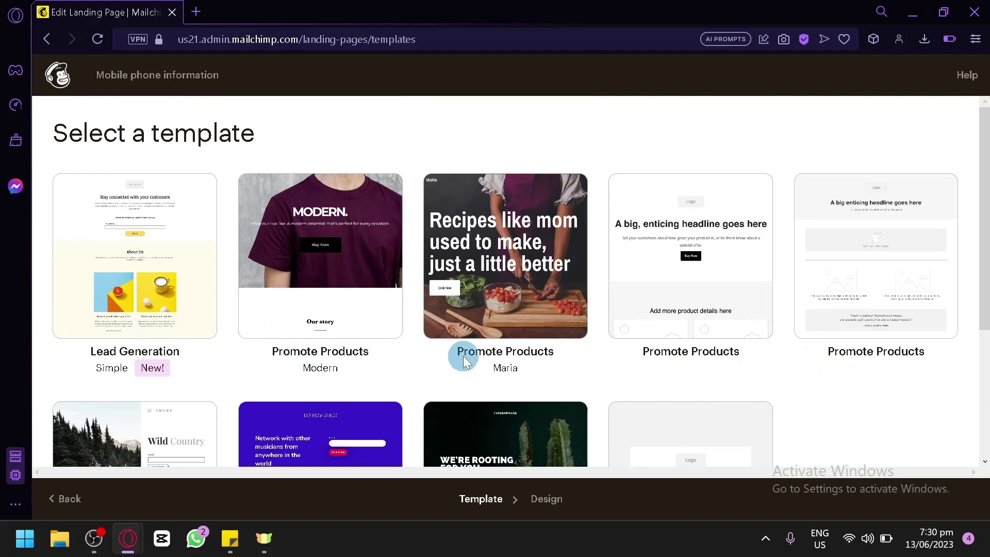
scroll(740, 263, down, 4)
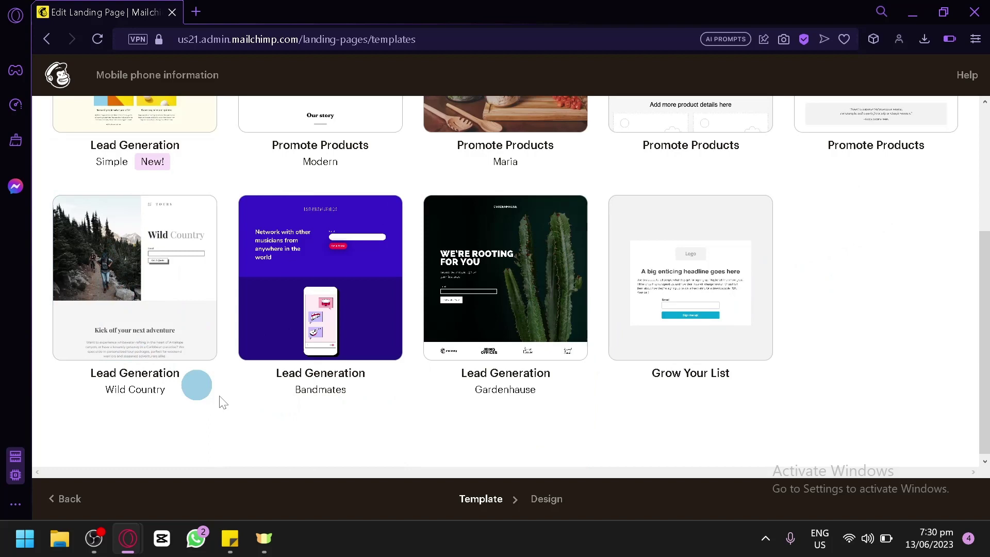
click(302, 283)
click(232, 330)
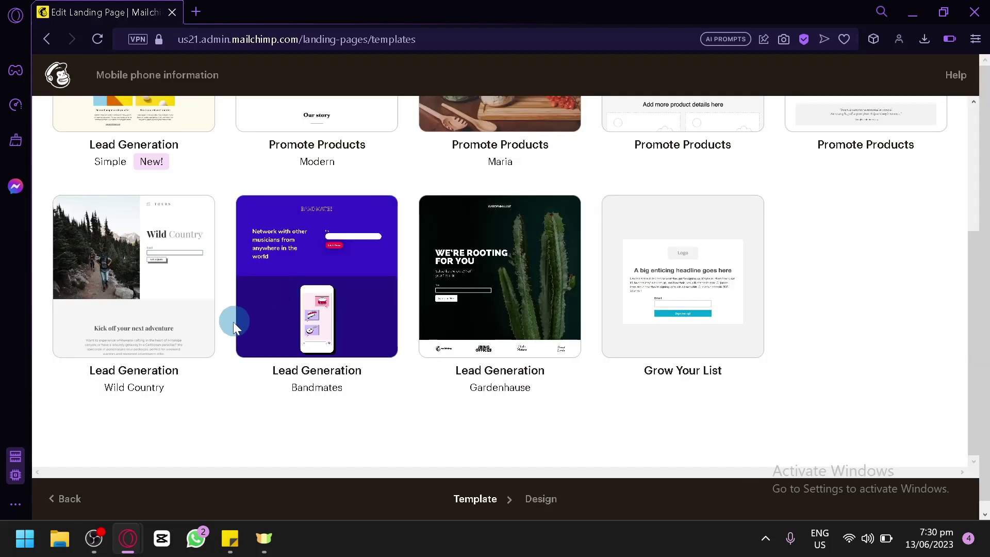
click(336, 306)
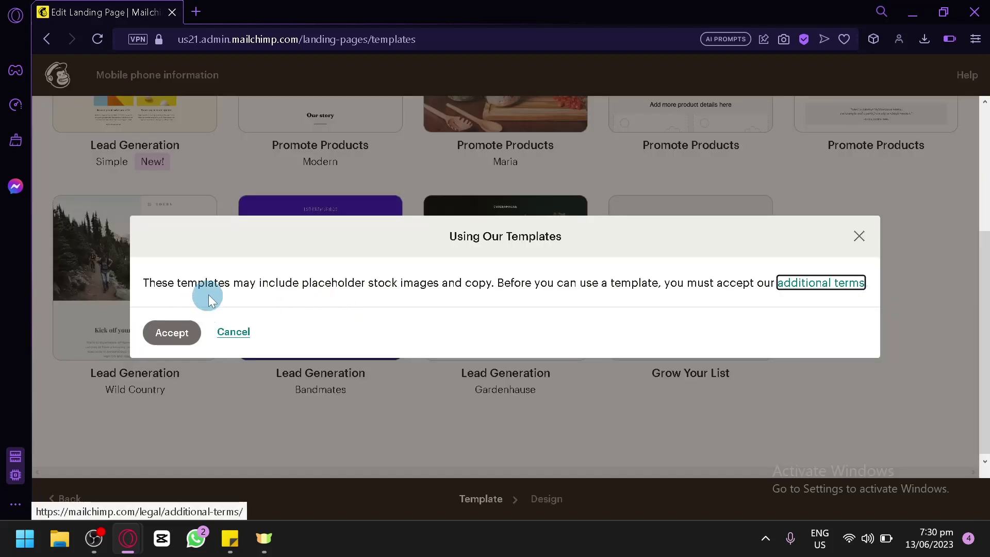
click(170, 332)
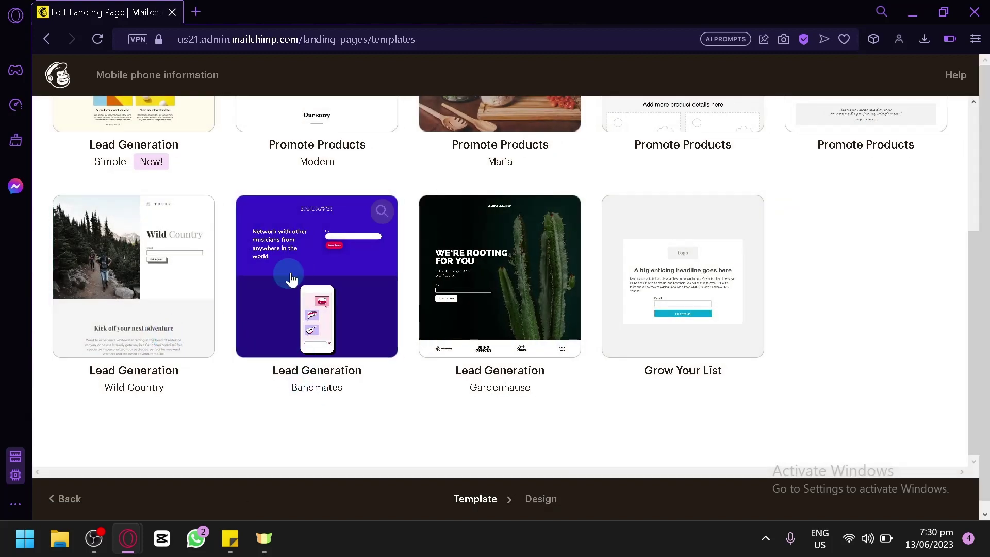
Load the Bandmates template into the Design editor and look over the page
click(316, 299)
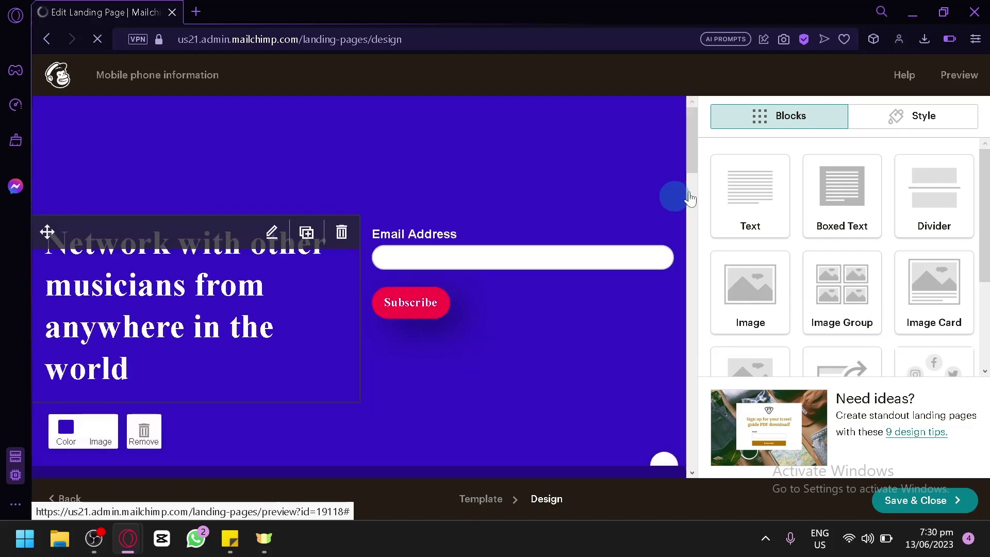
scroll(913, 316, down, 2)
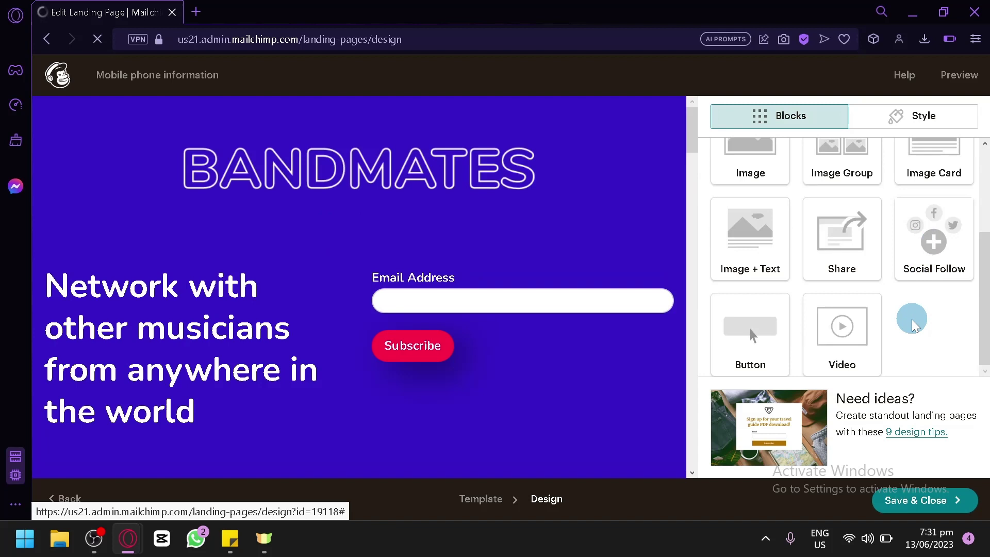
scroll(909, 330, up, 2)
scroll(899, 191, down, 2)
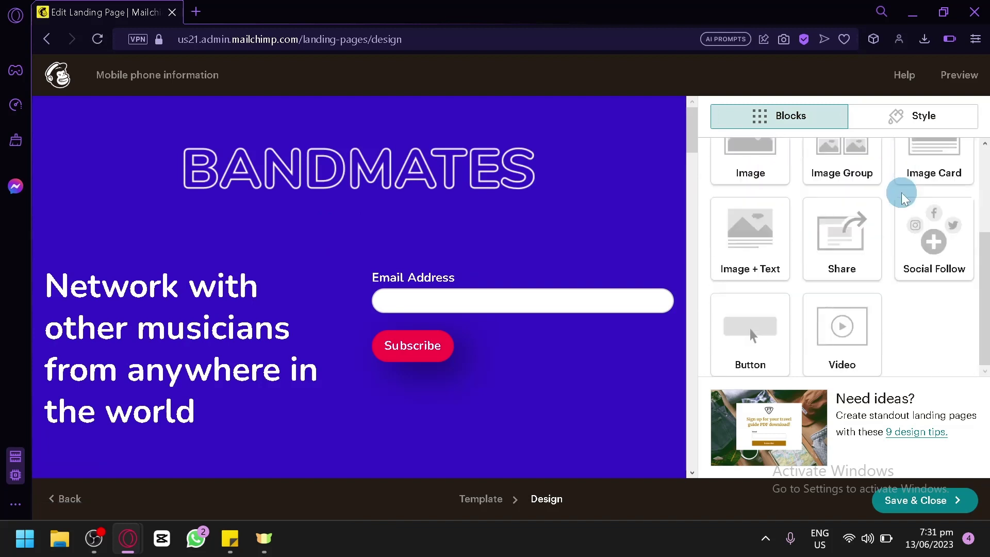
scroll(872, 200, up, 2)
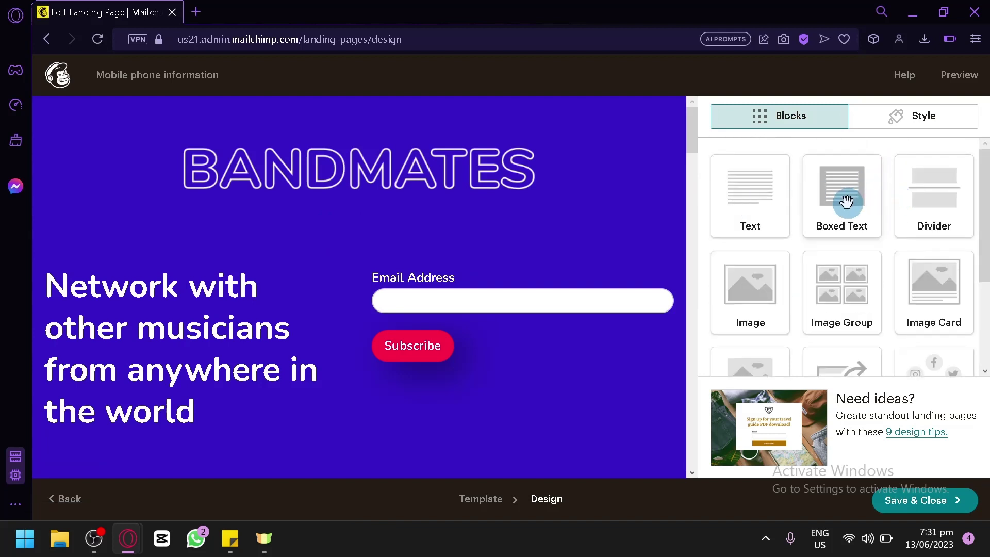
scroll(847, 208, down, 2)
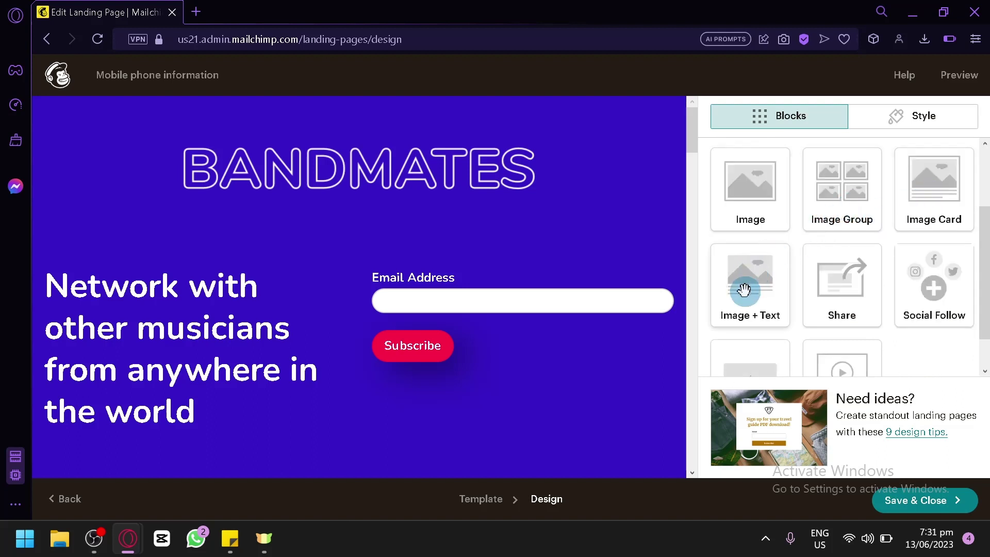
scroll(871, 281, down, 1)
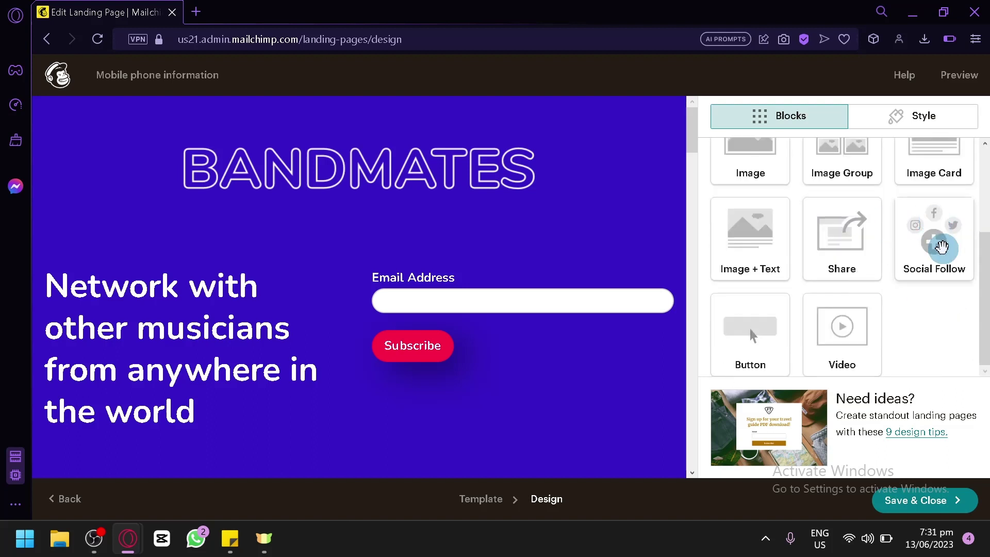
scroll(877, 299, up, 3)
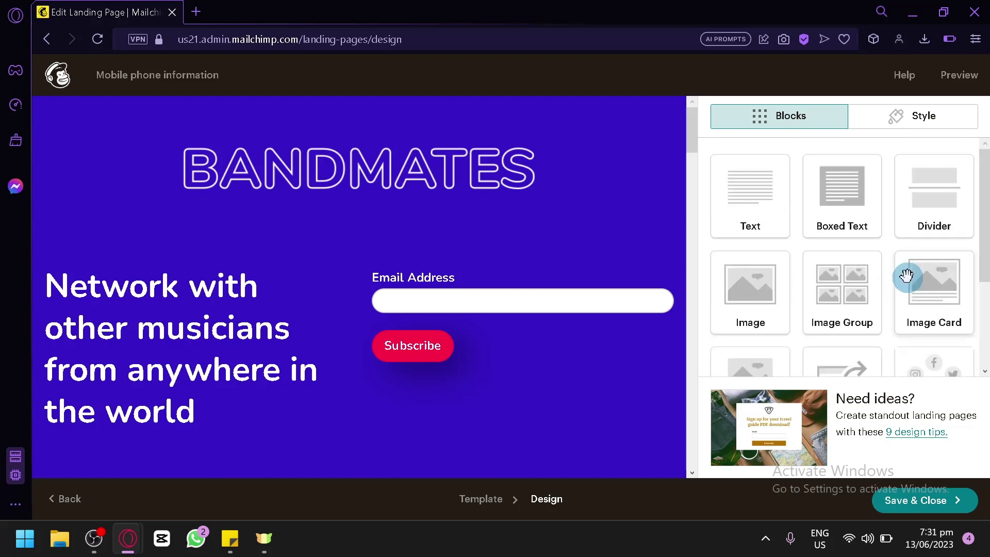
scroll(461, 314, down, 6)
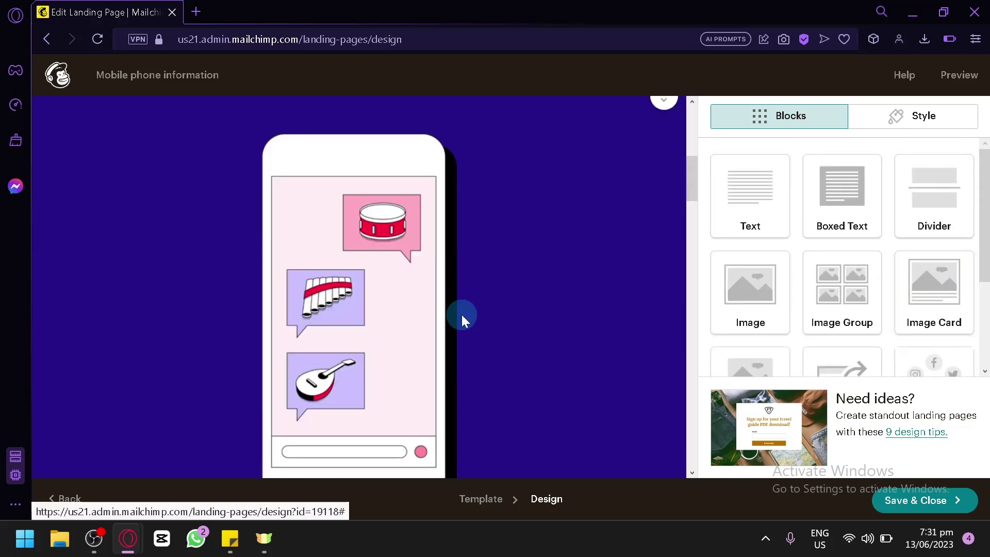
scroll(513, 287, up, 4)
scroll(514, 287, up, 2)
scroll(512, 285, down, 8)
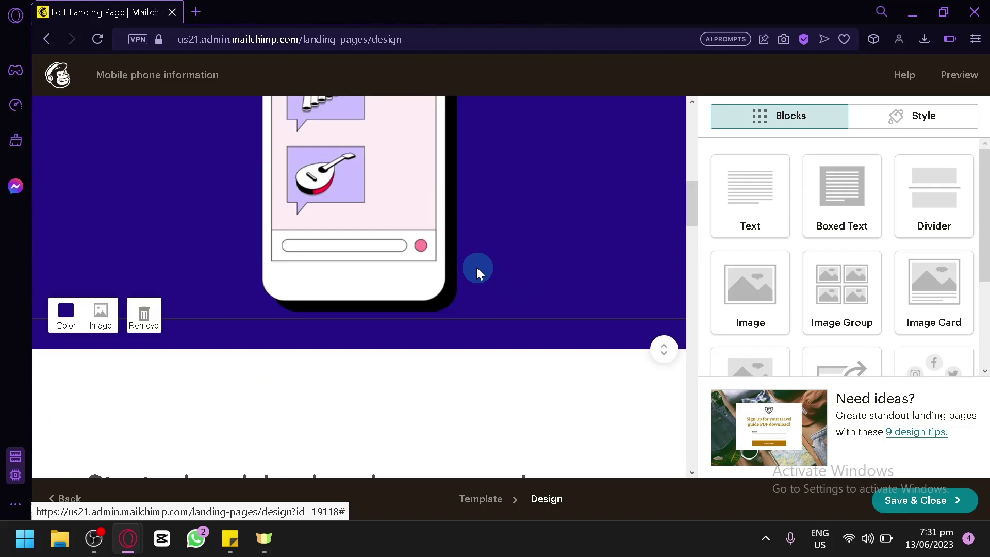
scroll(459, 256, up, 8)
scroll(481, 258, down, 4)
scroll(456, 269, up, 4)
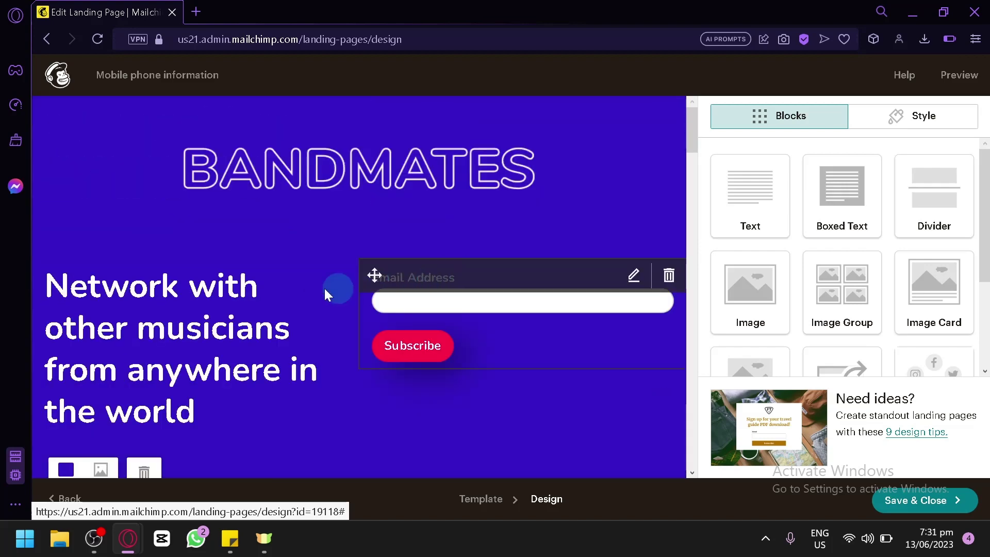
scroll(334, 287, down, 4)
Select the 'Network with other musicians' heading, then open the phone illustration's Image panel
click(201, 190)
scroll(227, 206, down, 8)
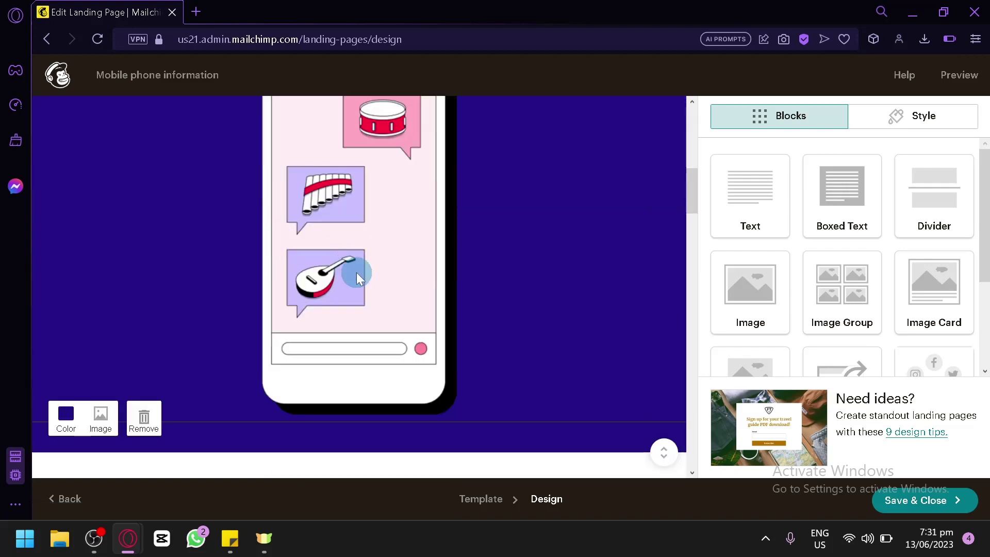
scroll(361, 279, up, 10)
scroll(371, 294, down, 2)
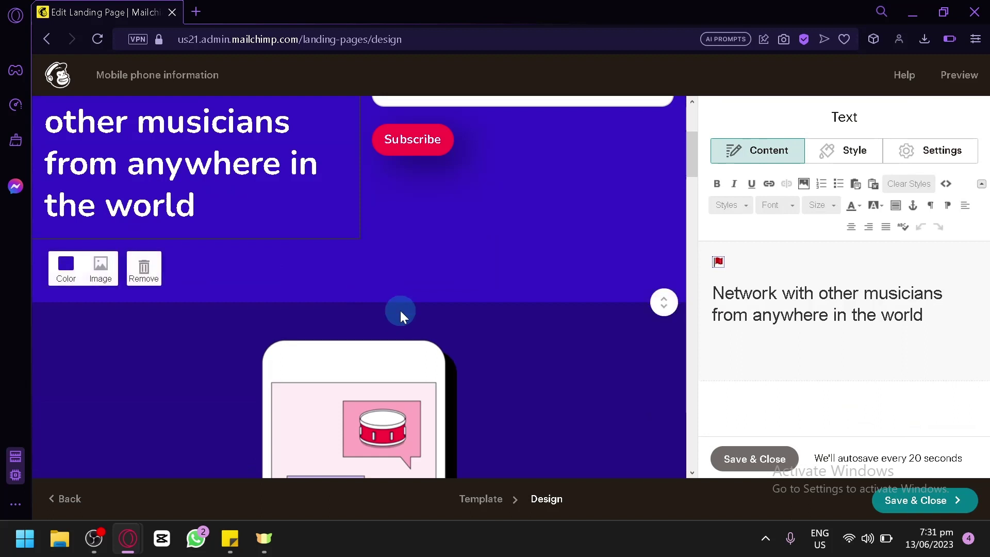
click(391, 401)
scroll(408, 387, down, 4)
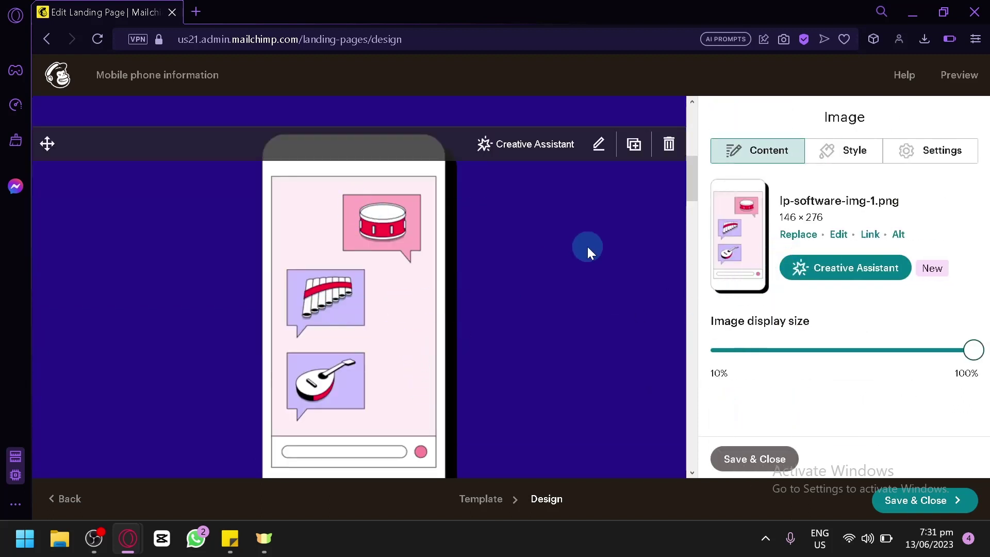
scroll(567, 257, down, 4)
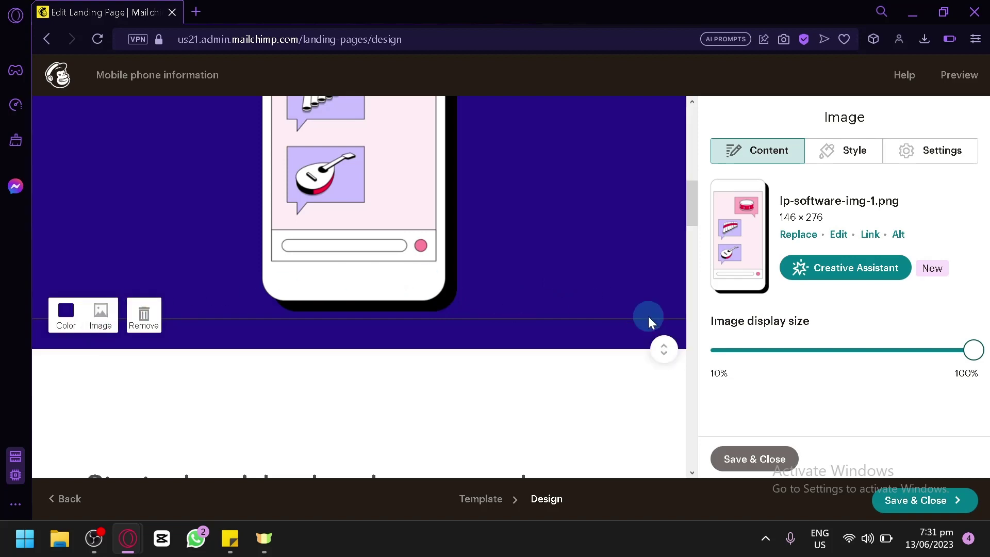
Shrink the purple phone section's bottom padding by dragging its handle up
drag(663, 348, 657, 272)
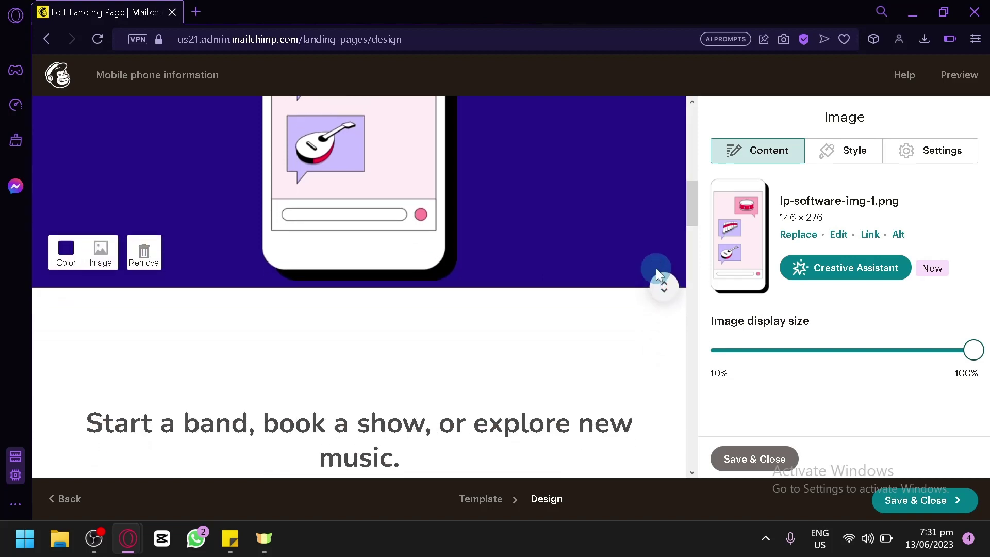
scroll(482, 345, down, 12)
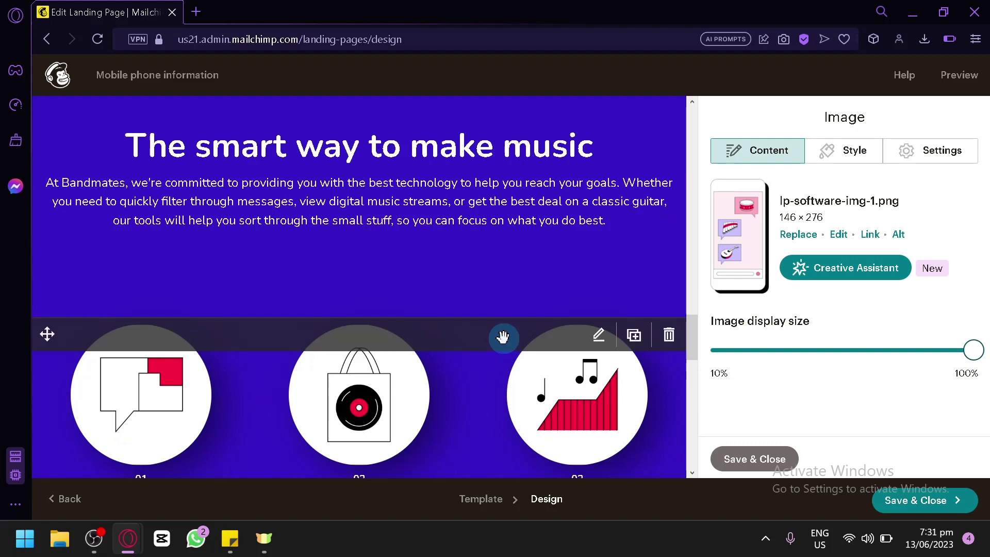
scroll(500, 338, up, 5)
scroll(510, 343, down, 2)
Delete the 'Get discovered' and 'Play with friends' instrument image block
click(667, 122)
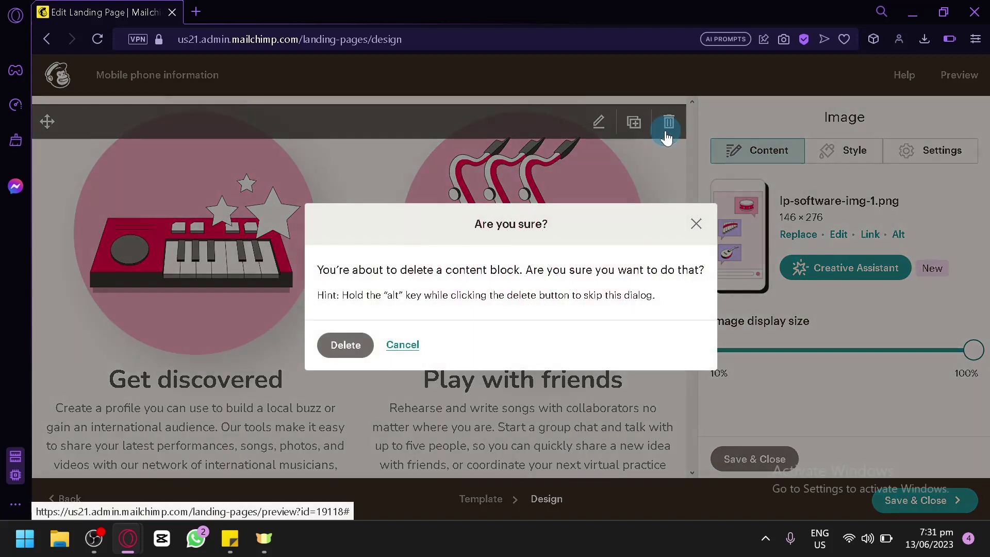
click(342, 344)
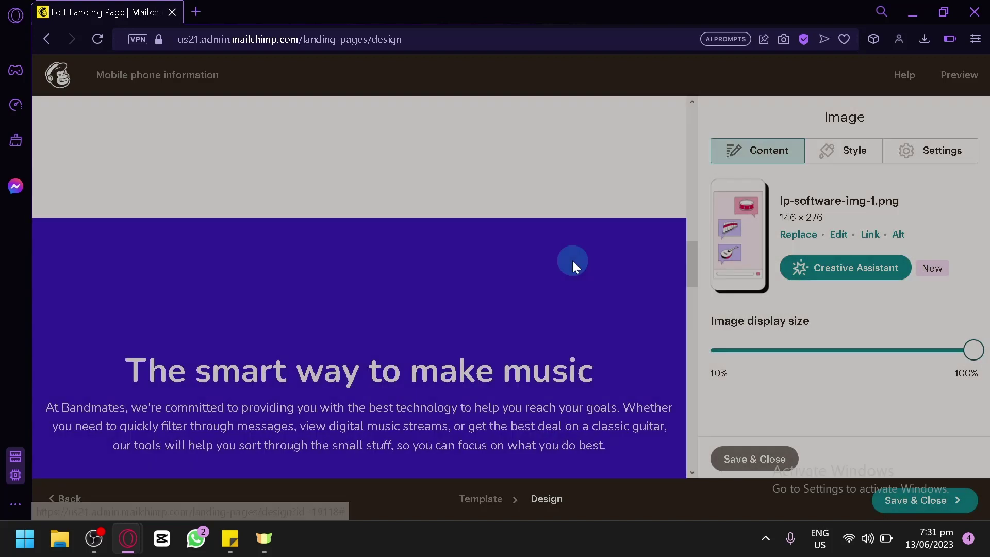
scroll(629, 228, up, 5)
scroll(629, 227, up, 4)
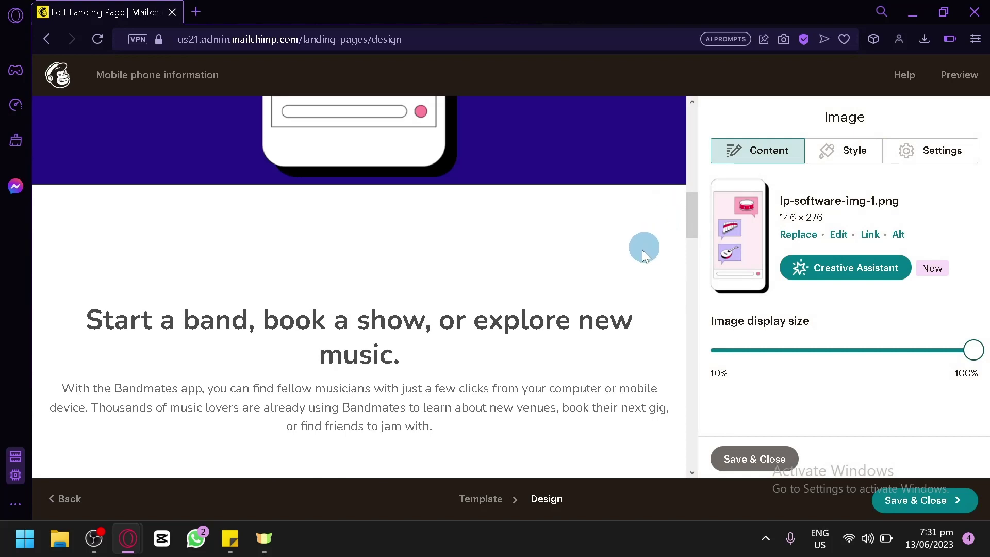
scroll(642, 249, up, 5)
scroll(658, 264, down, 2)
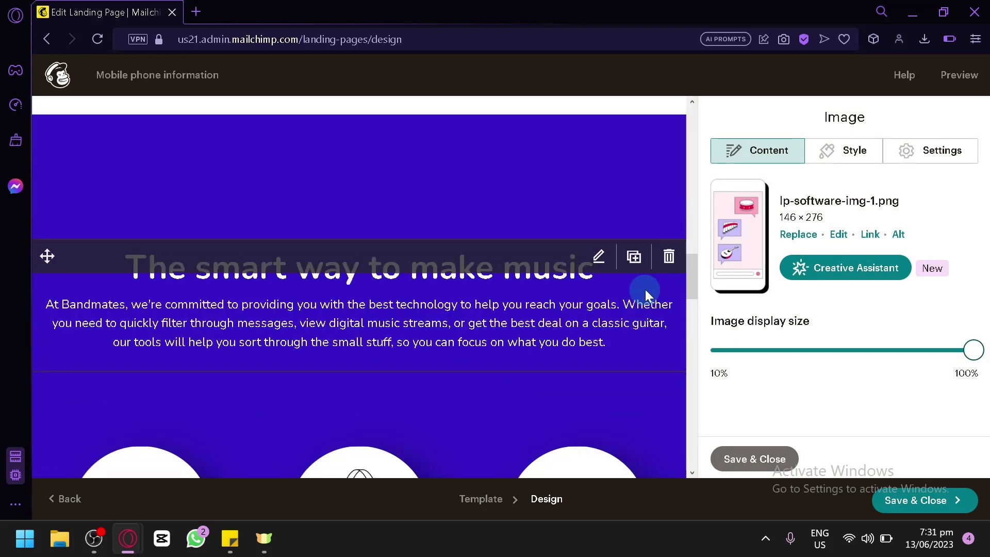
Delete the 'The smart way to make music' heading block
click(666, 256)
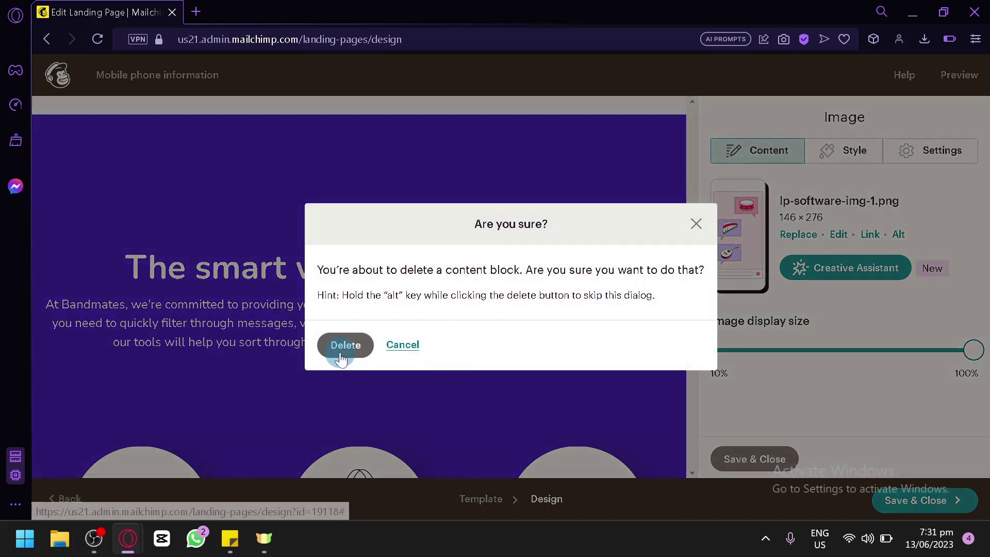
click(340, 357)
scroll(386, 354, down, 3)
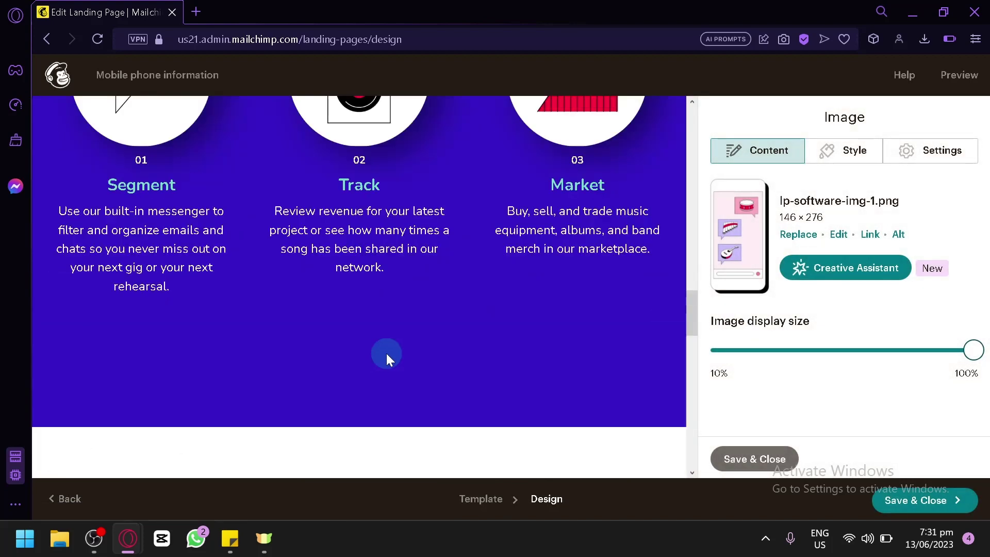
scroll(667, 286, up, 2)
scroll(667, 287, down, 1)
scroll(666, 286, up, 2)
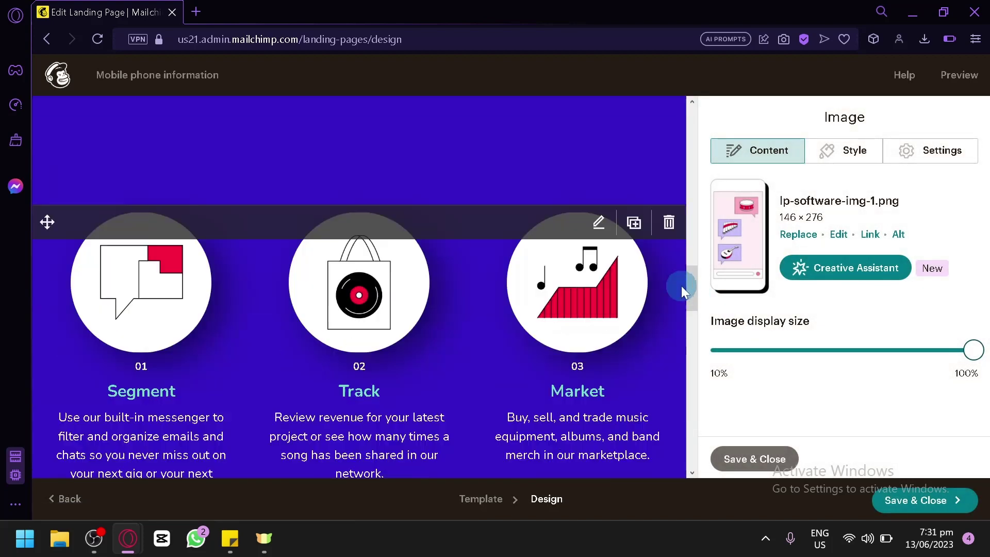
Delete the Segment/Track/Market feature row and the globe image beside 'No borders'
click(668, 227)
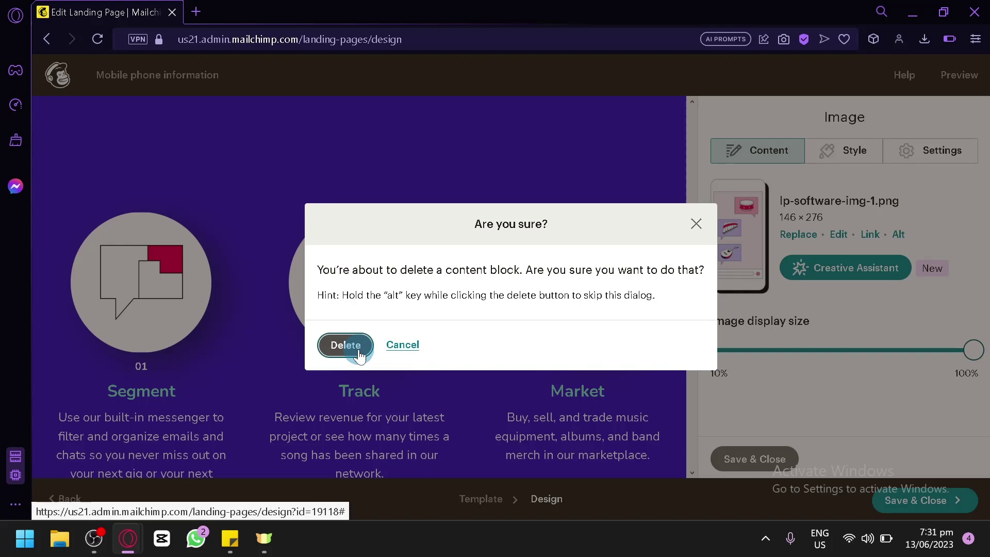
click(357, 348)
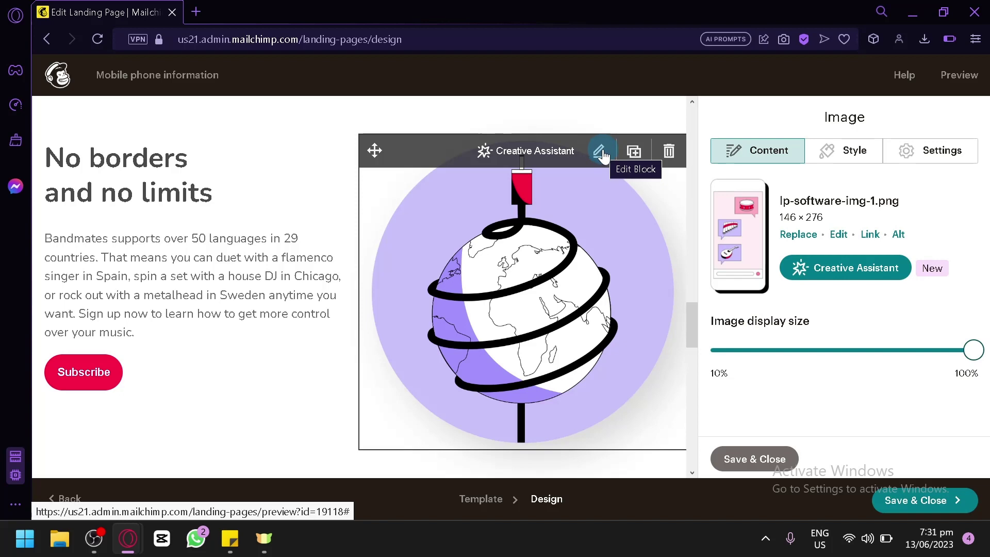
click(669, 153)
click(346, 345)
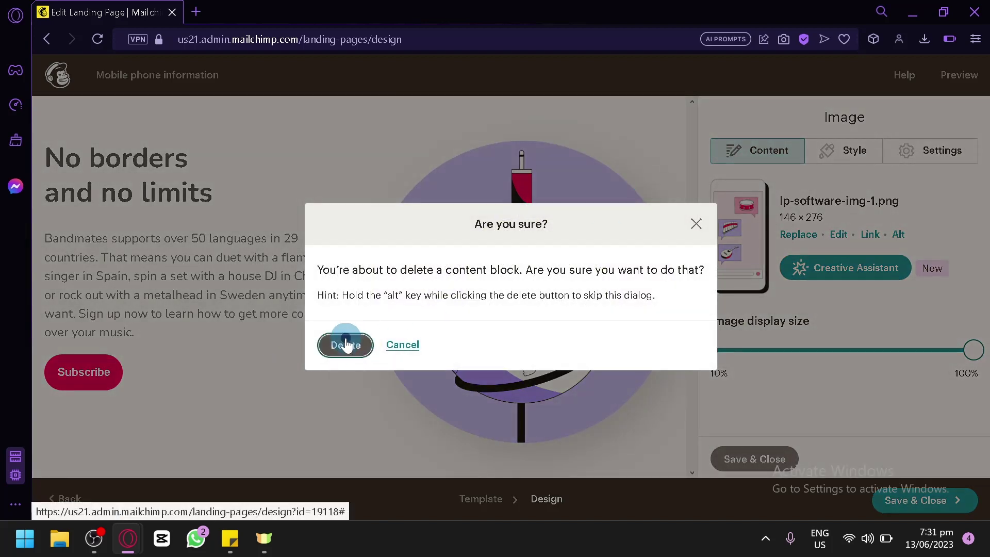
scroll(359, 338, up, 10)
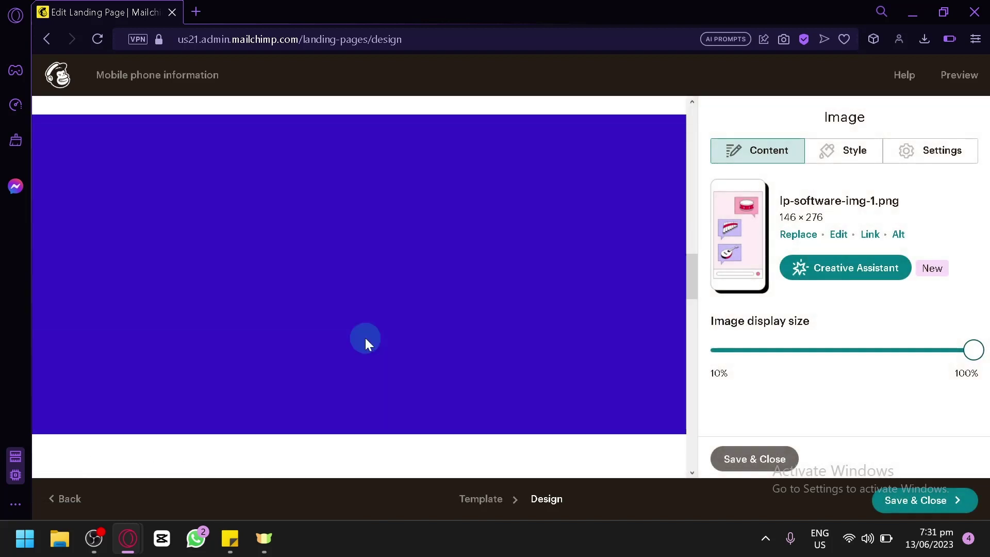
scroll(543, 306, down, 15)
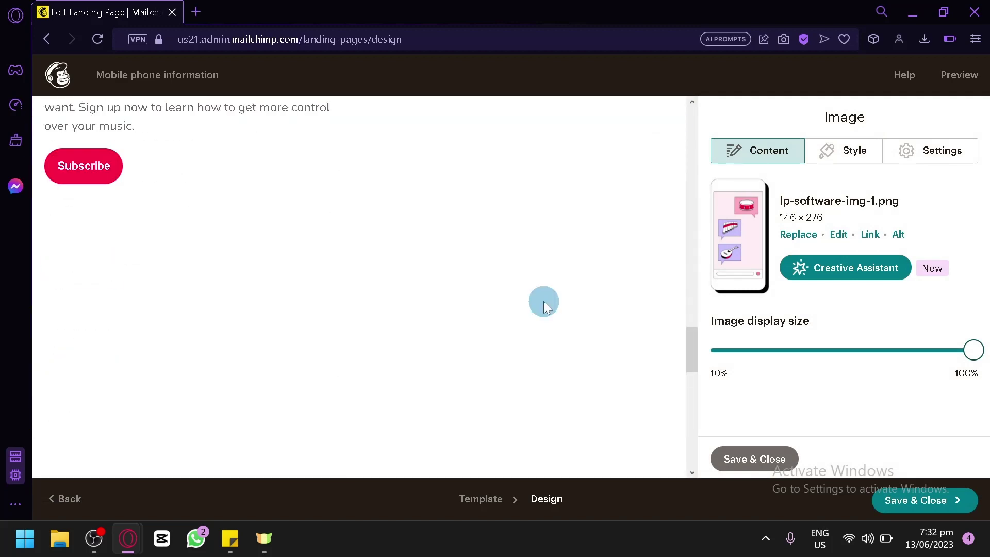
scroll(543, 292, up, 10)
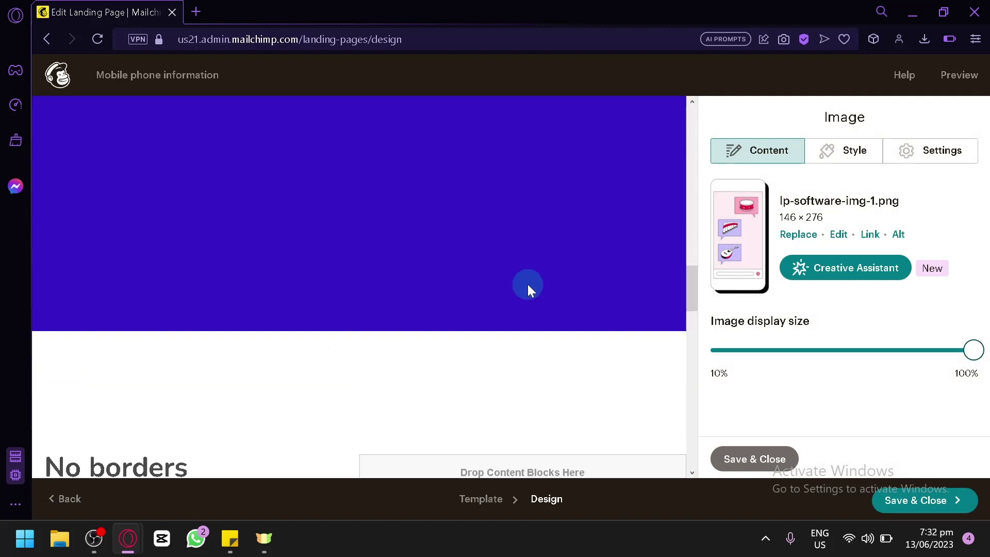
scroll(528, 286, down, 4)
Delete the 'No borders' text block, the extra Subscribe block, and the purple-section block
click(341, 254)
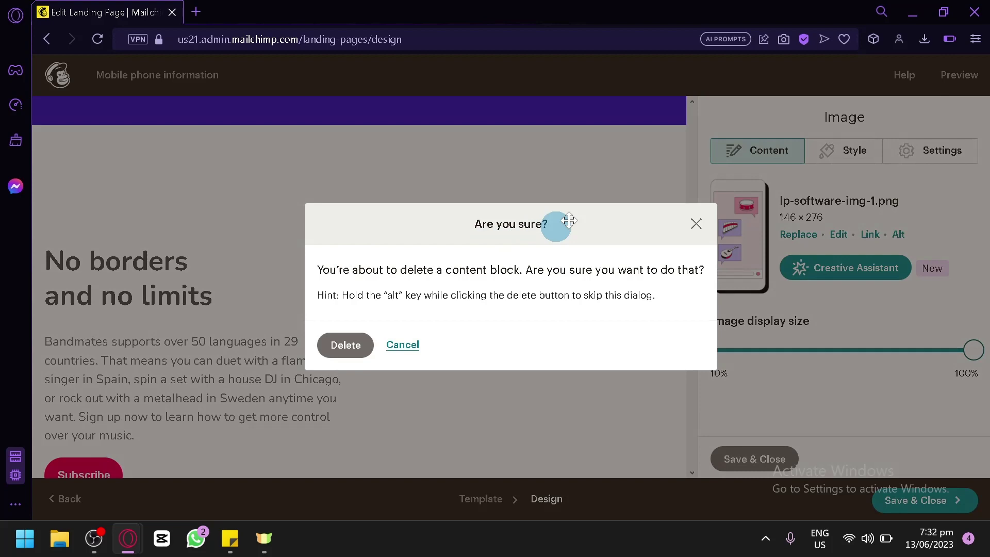
click(355, 346)
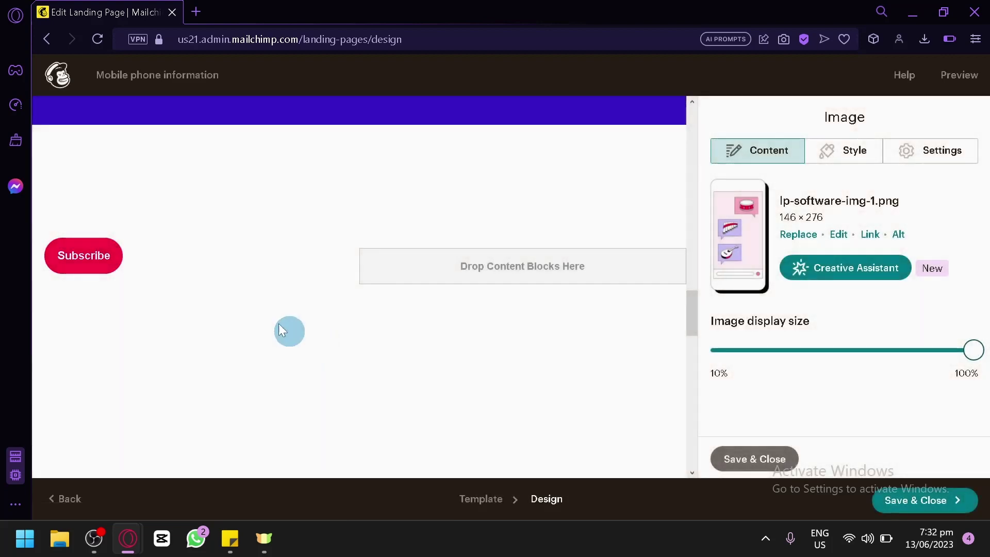
click(338, 254)
click(326, 359)
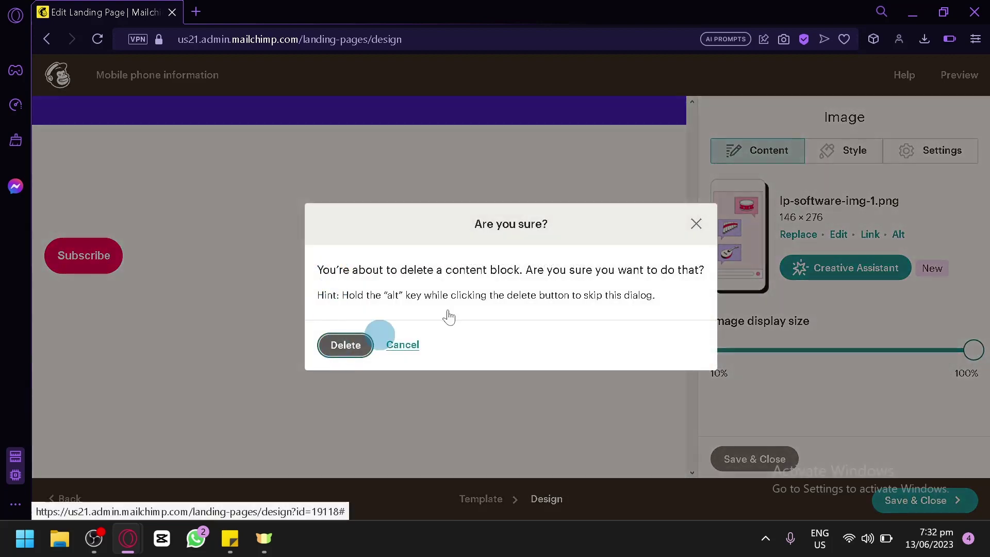
scroll(527, 267, up, 5)
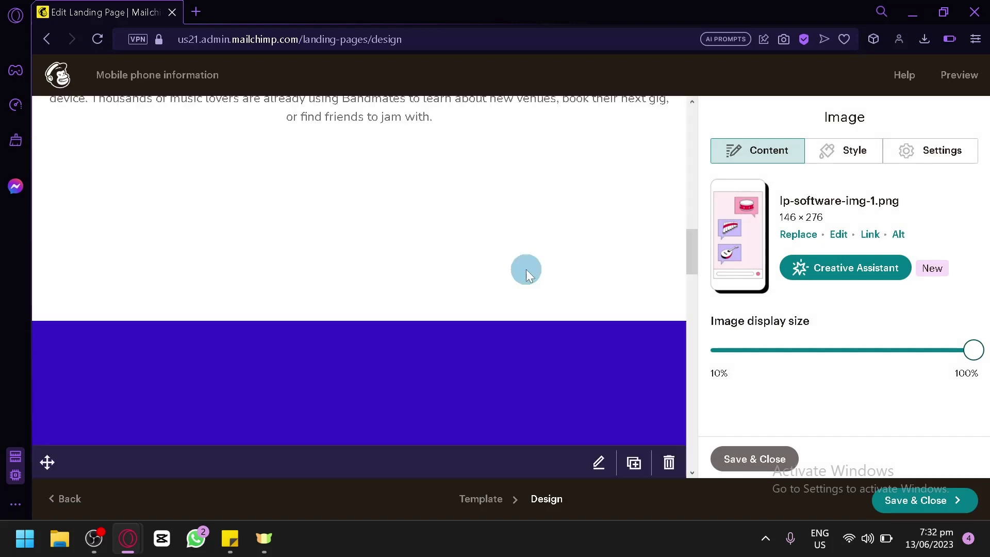
scroll(654, 298, down, 3)
click(665, 256)
click(372, 345)
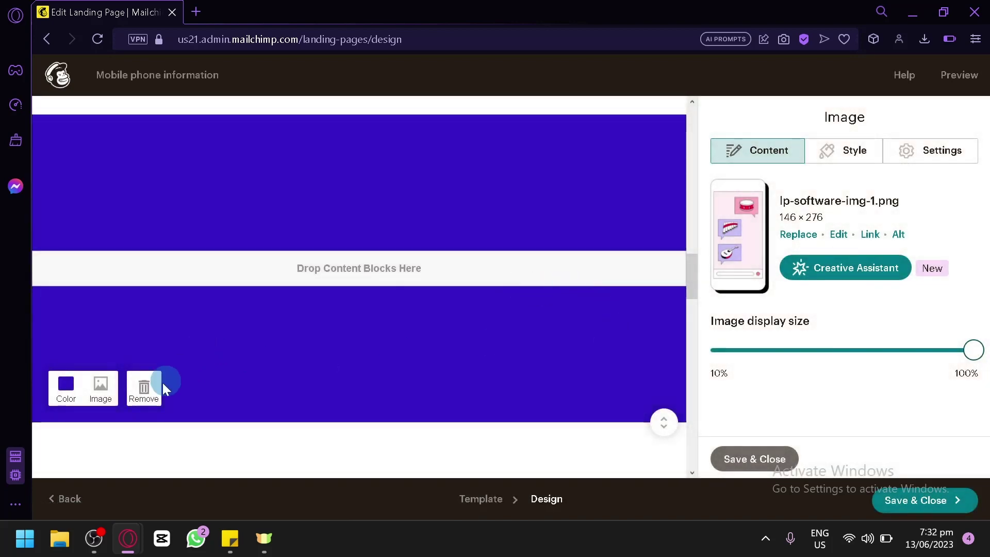
Remove the purple background from the two lower sections
click(154, 384)
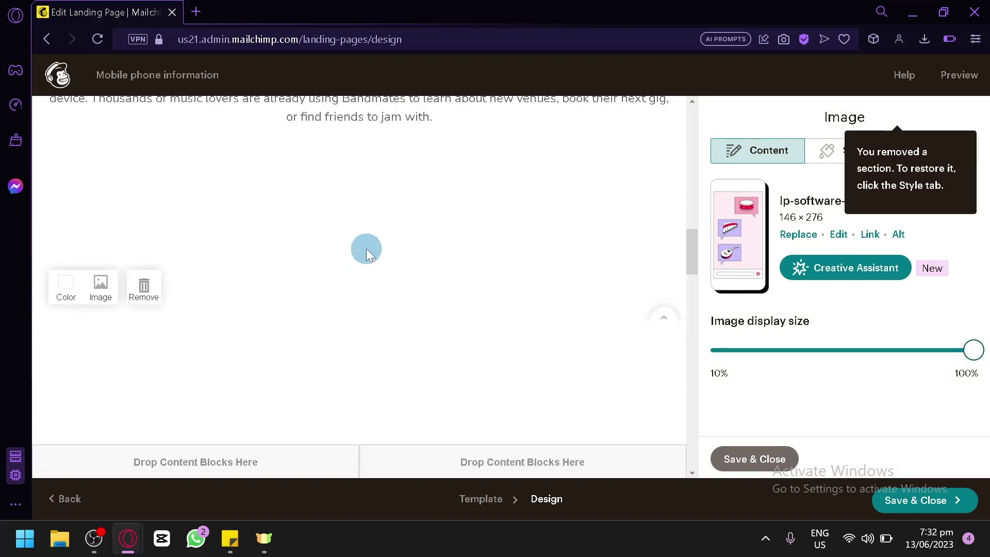
click(146, 186)
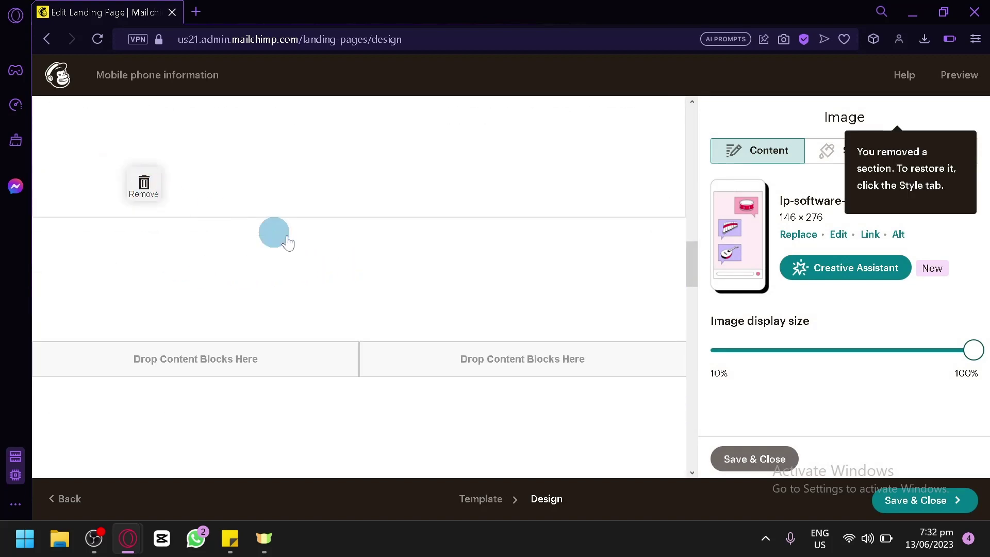
scroll(336, 273, up, 5)
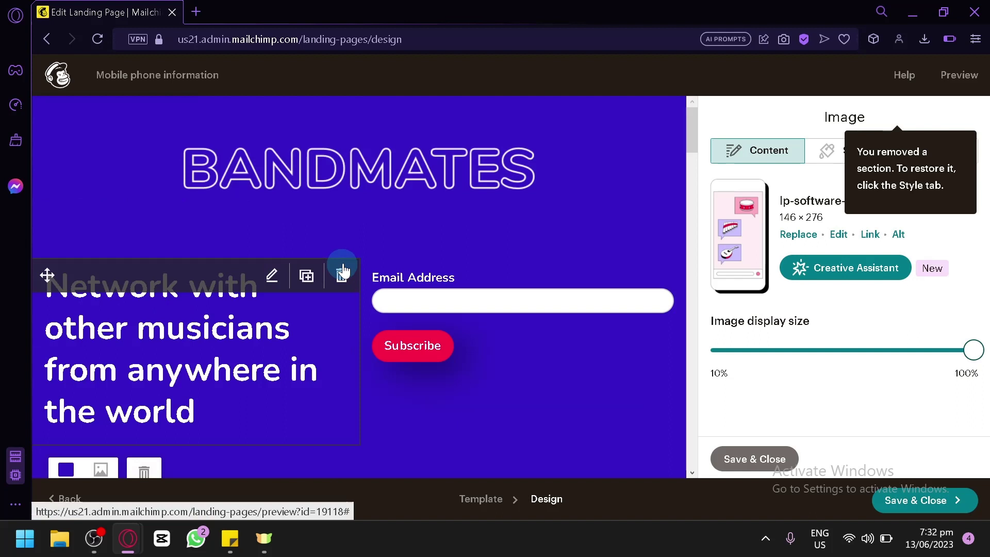
click(191, 336)
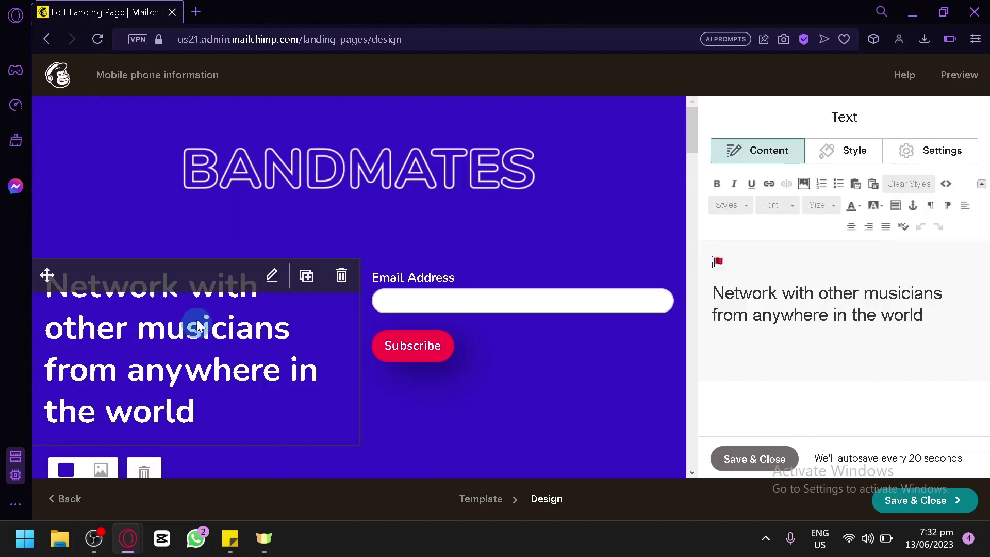
drag(921, 316, 687, 274)
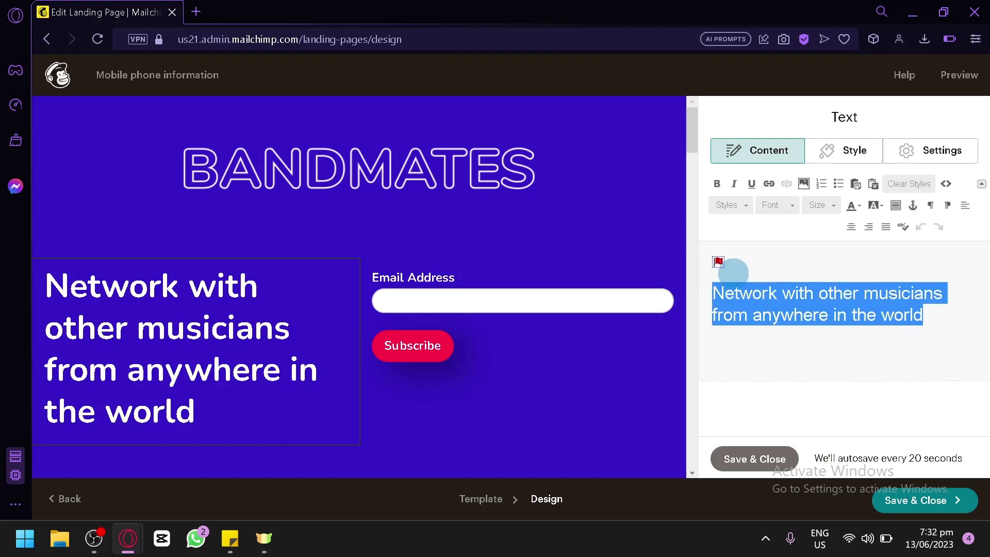
scroll(460, 263, down, 2)
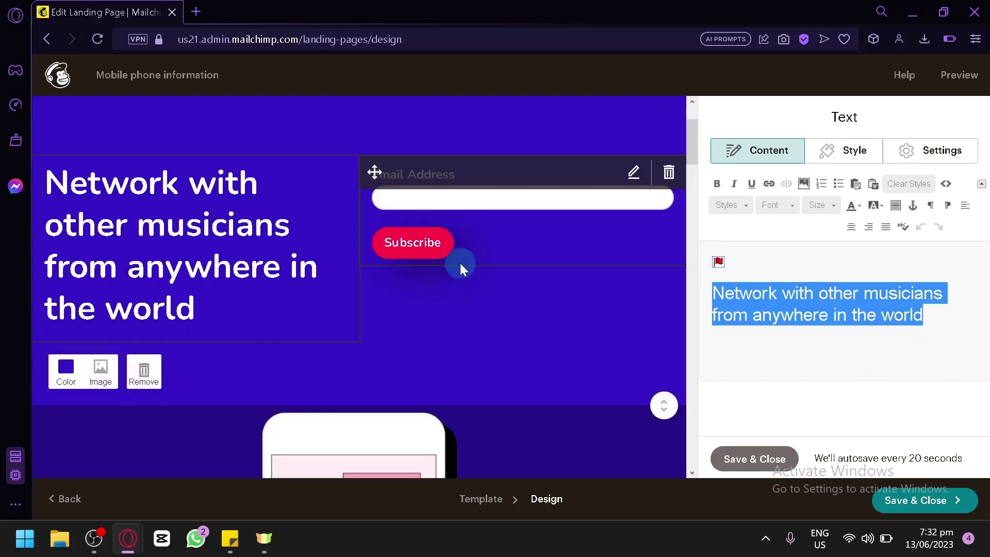
click(66, 377)
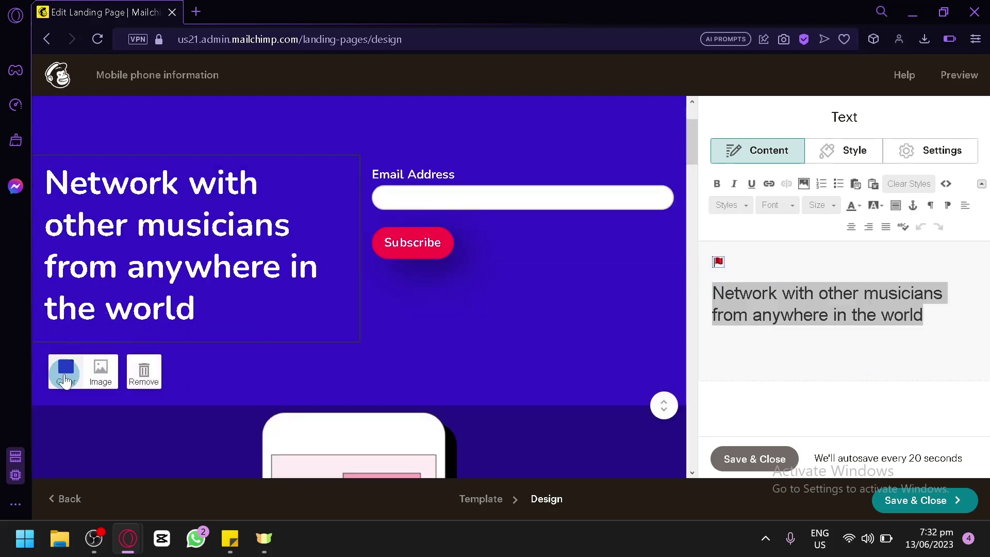
click(845, 151)
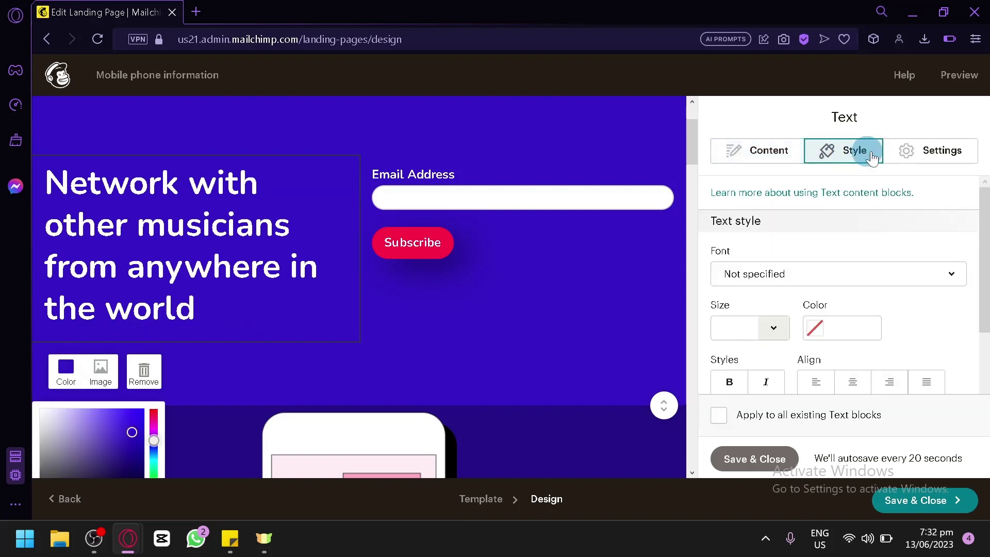
click(927, 166)
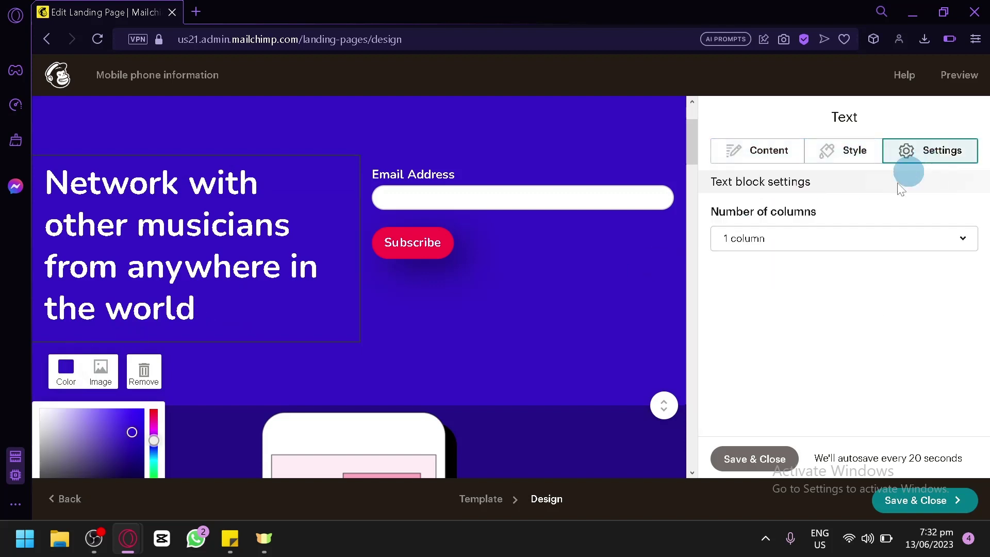
click(575, 287)
scroll(573, 289, down, 8)
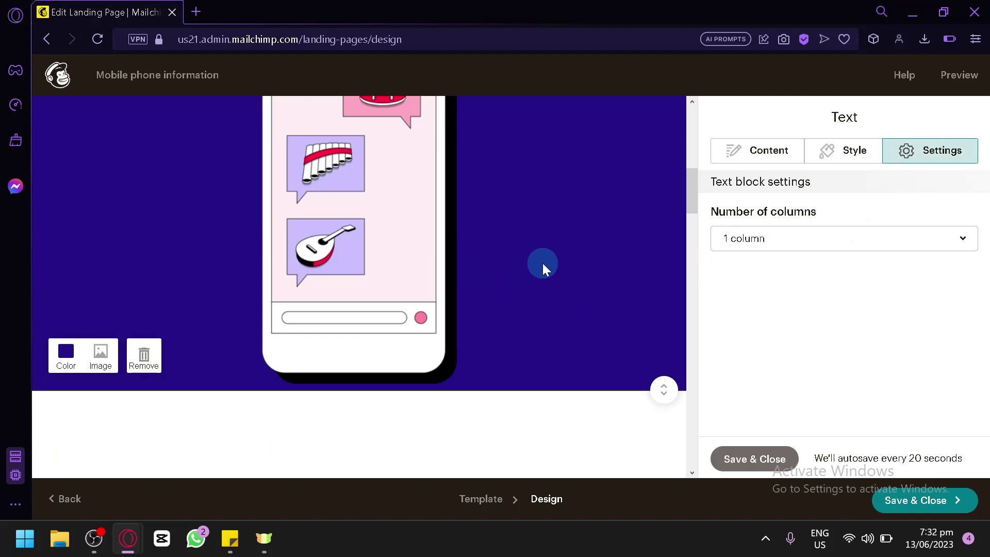
scroll(542, 263, up, 2)
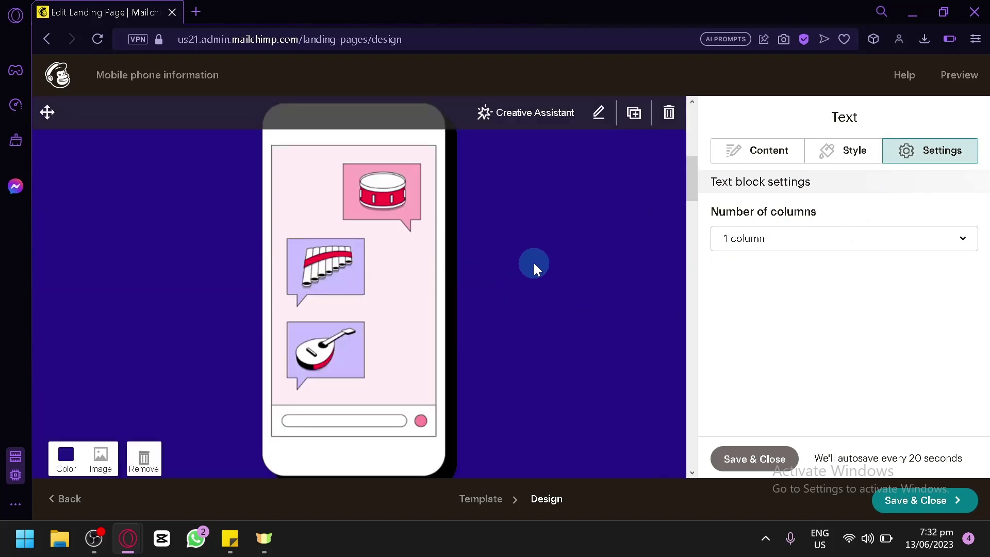
Set the phone illustration lp-software-img-1.png to Left alignment in its Settings
click(375, 291)
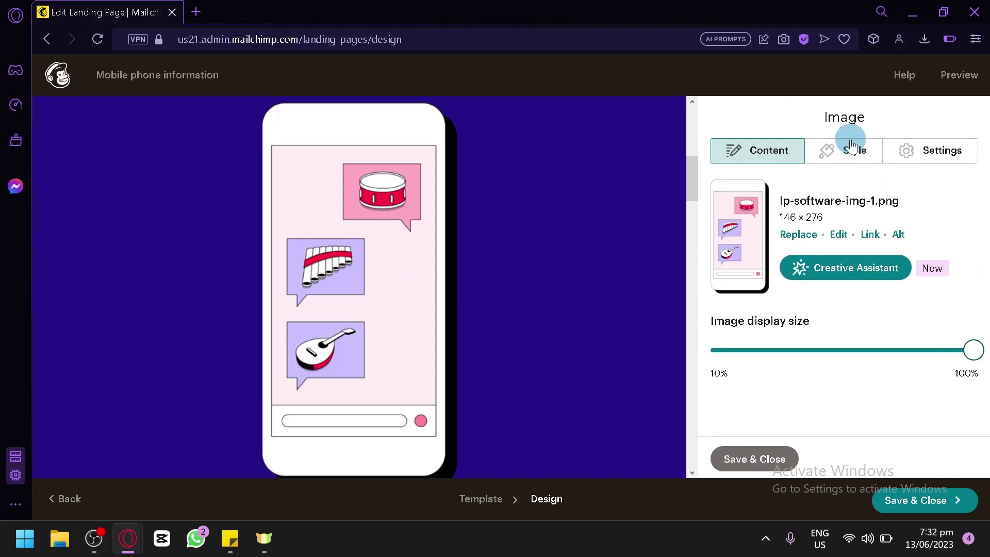
click(928, 157)
click(819, 238)
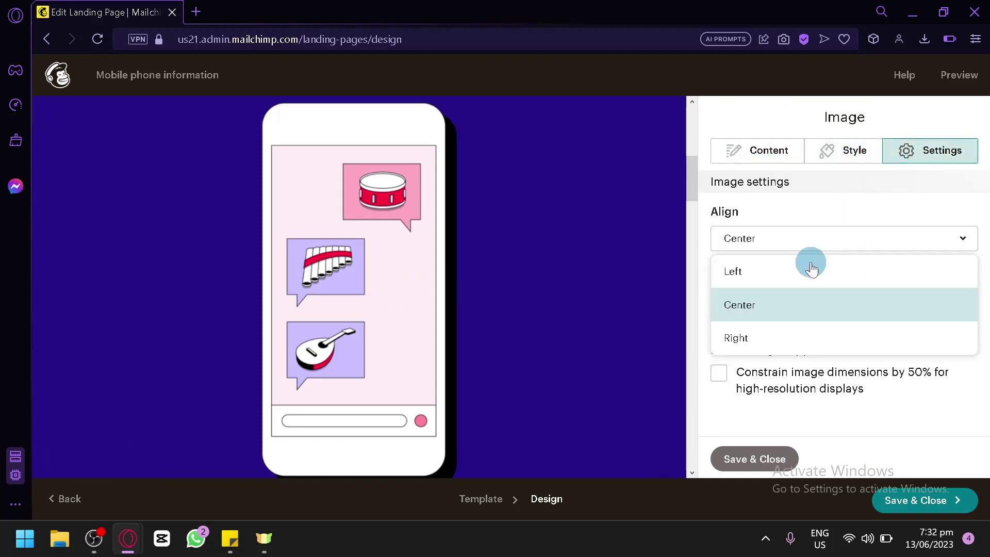
click(750, 273)
click(802, 154)
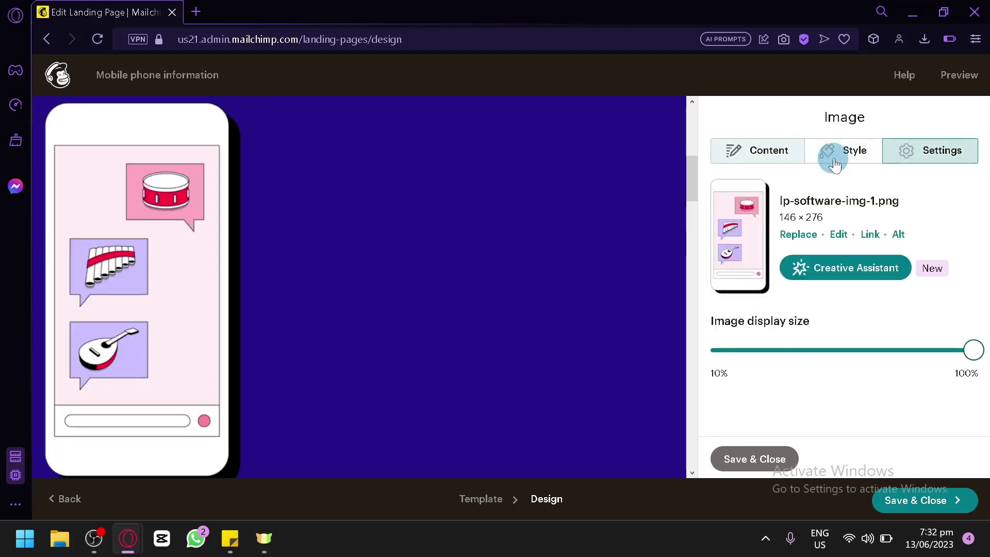
Save the image block and place a new Boxed Text block above the phone illustration
click(754, 459)
drag(851, 211, 249, 246)
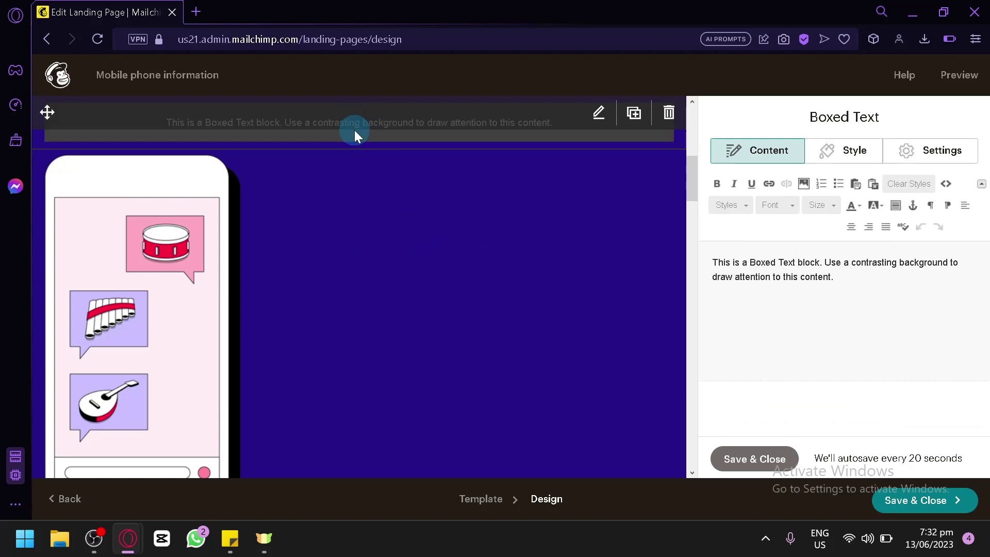
click(389, 250)
click(392, 128)
scroll(426, 207, up, 2)
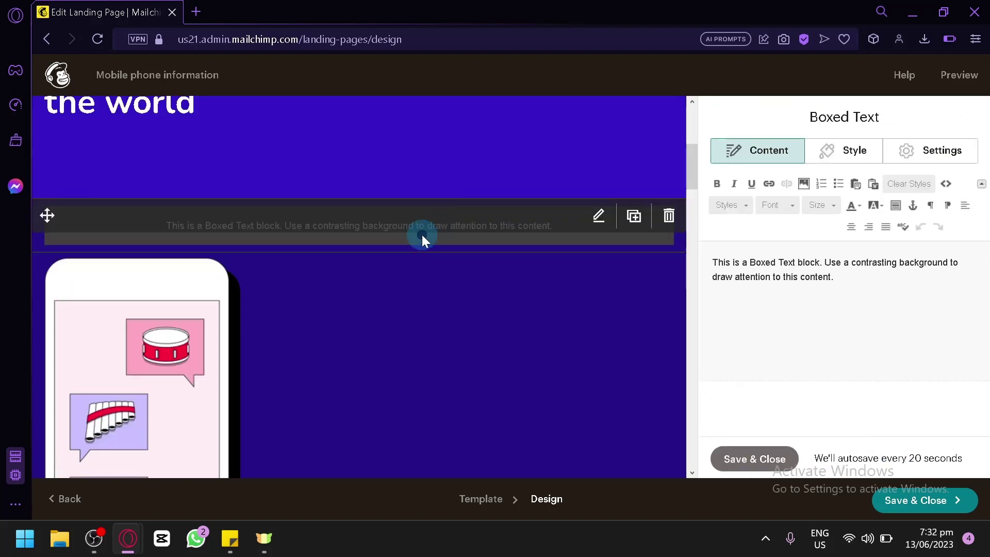
Set the Boxed Text block to 2 columns with an equal 50/50 split
click(840, 150)
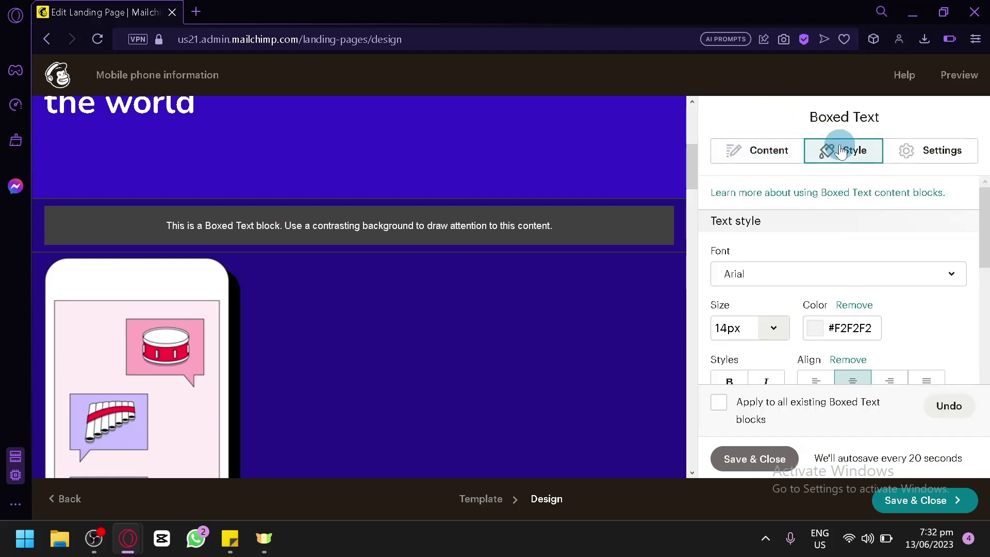
click(946, 164)
click(831, 246)
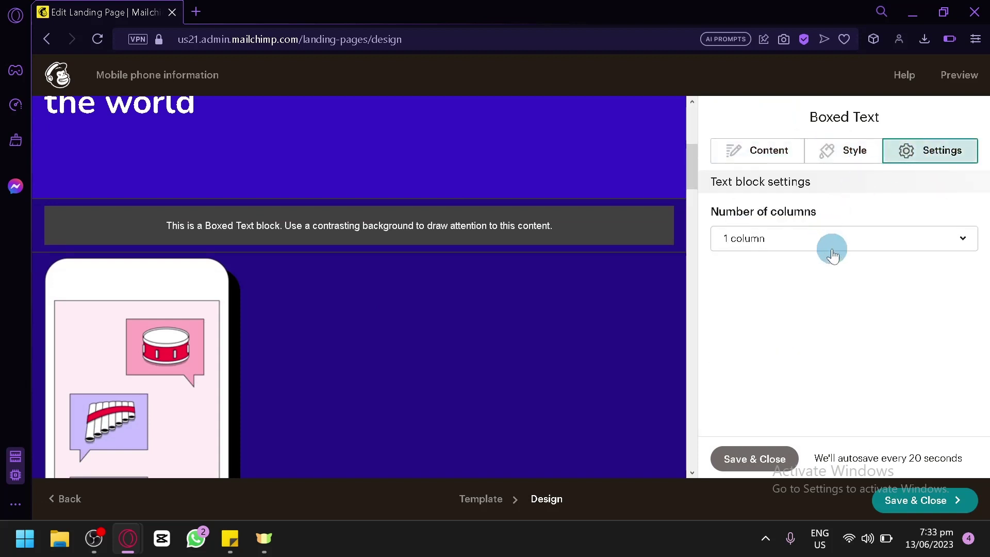
click(816, 302)
click(746, 314)
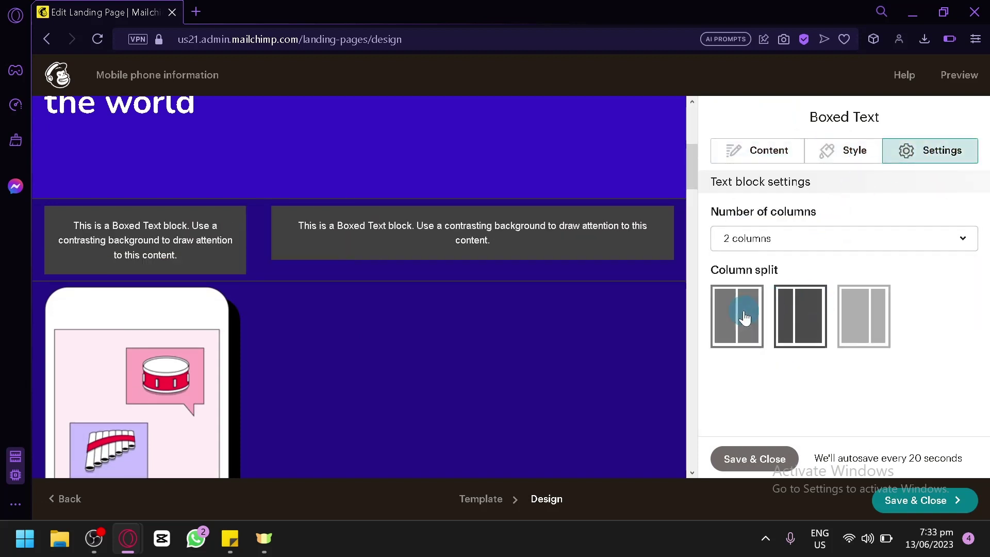
click(740, 152)
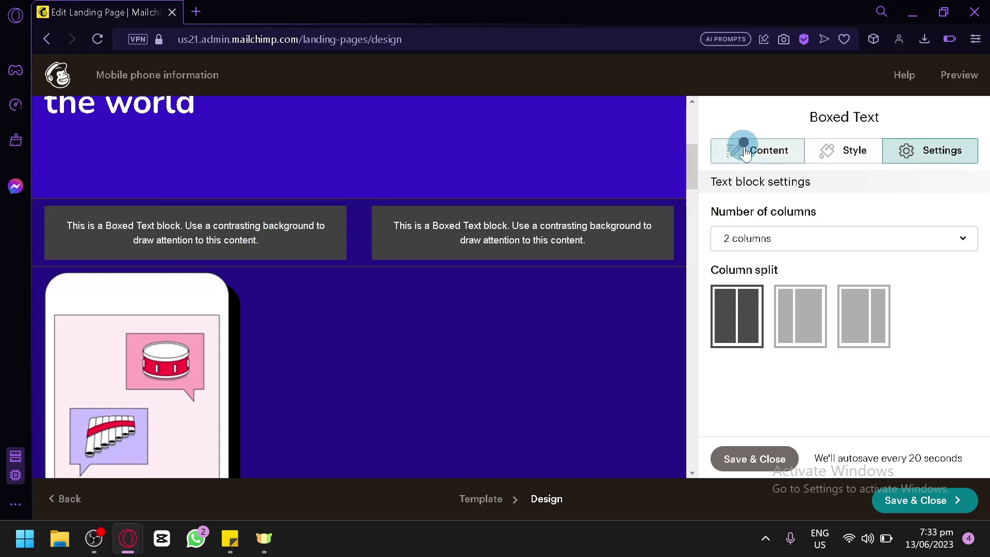
Insert the portrait photo from the image library into the boxed text block
click(803, 210)
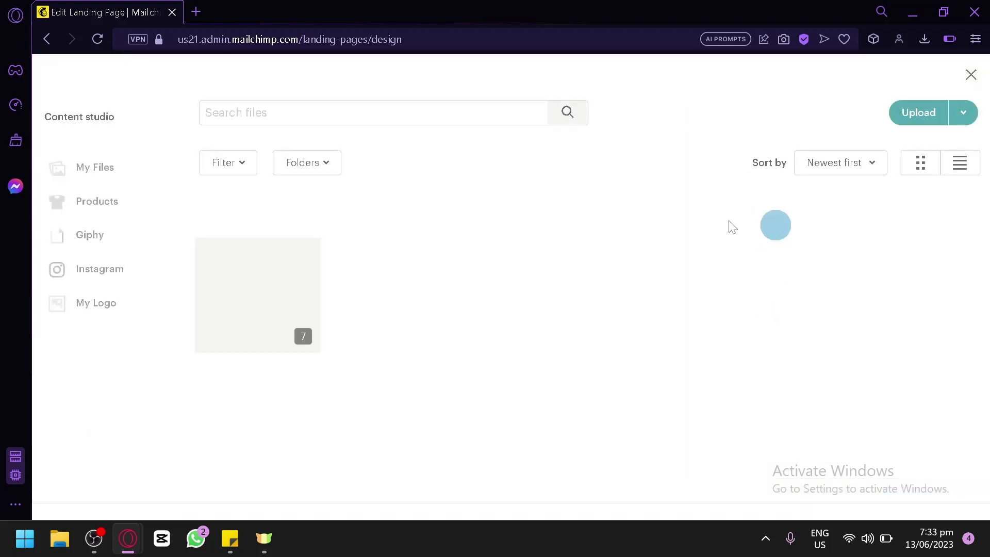
click(247, 270)
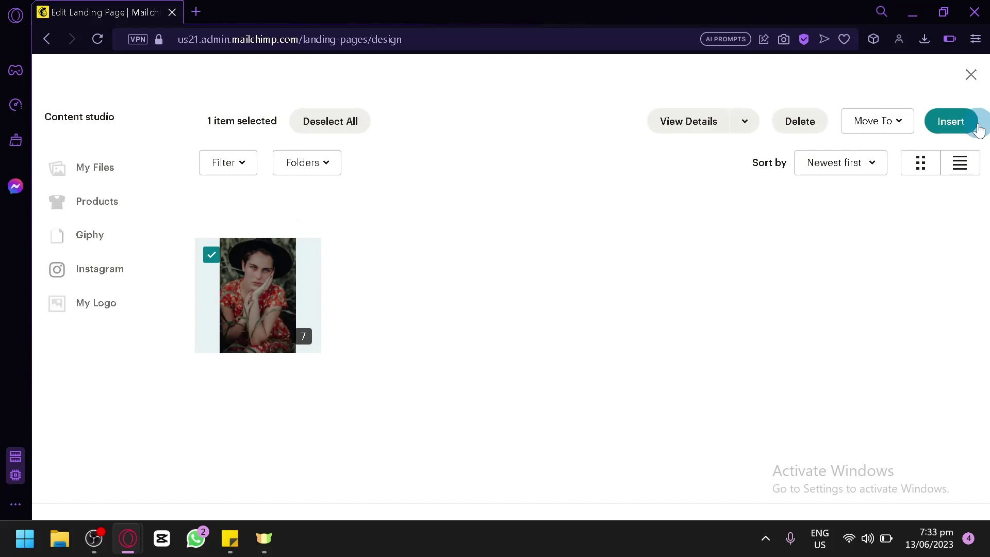
click(163, 304)
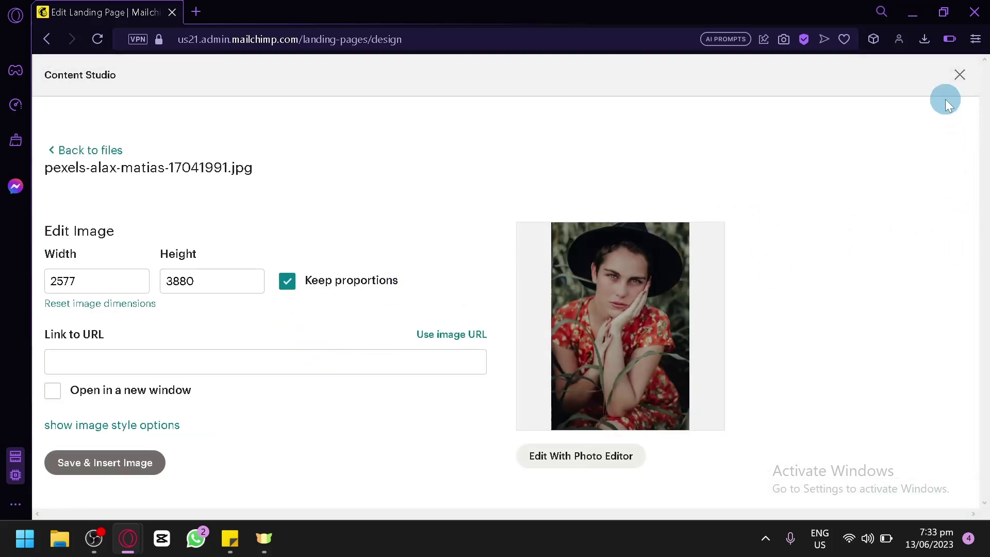
click(124, 461)
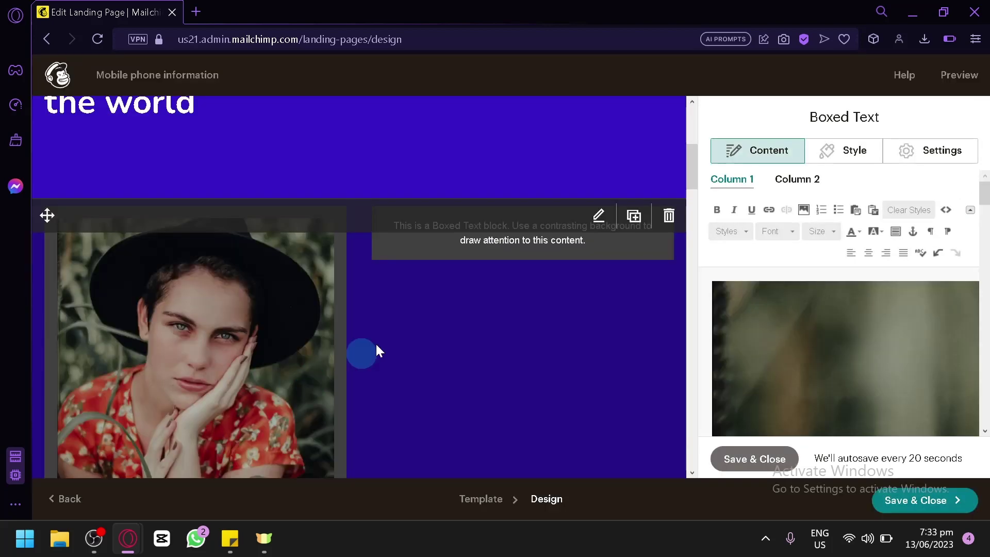
Select the two-column boxed text block with the photo and delete it
scroll(377, 351, down, 4)
scroll(302, 184, up, 5)
scroll(256, 250, down, 10)
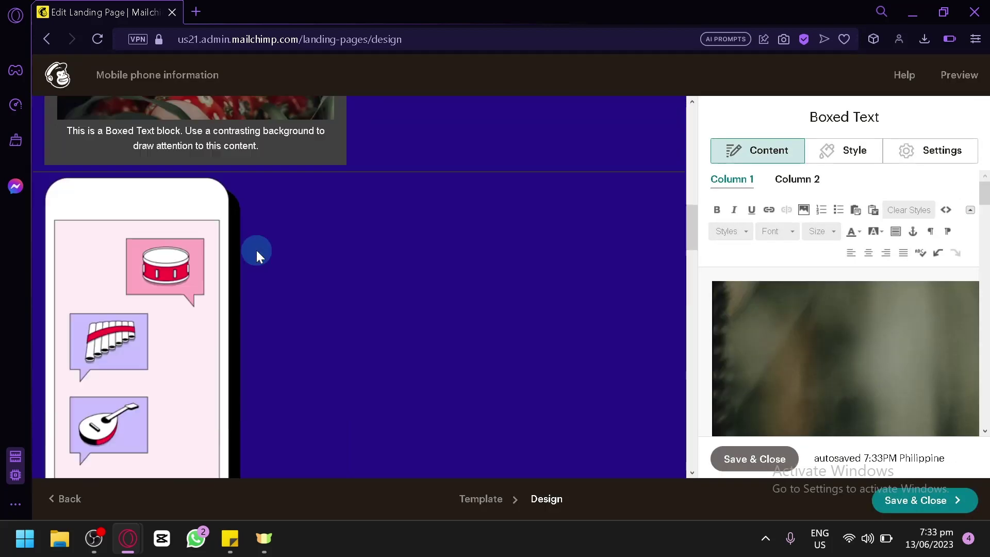
click(120, 299)
scroll(178, 254, up, 10)
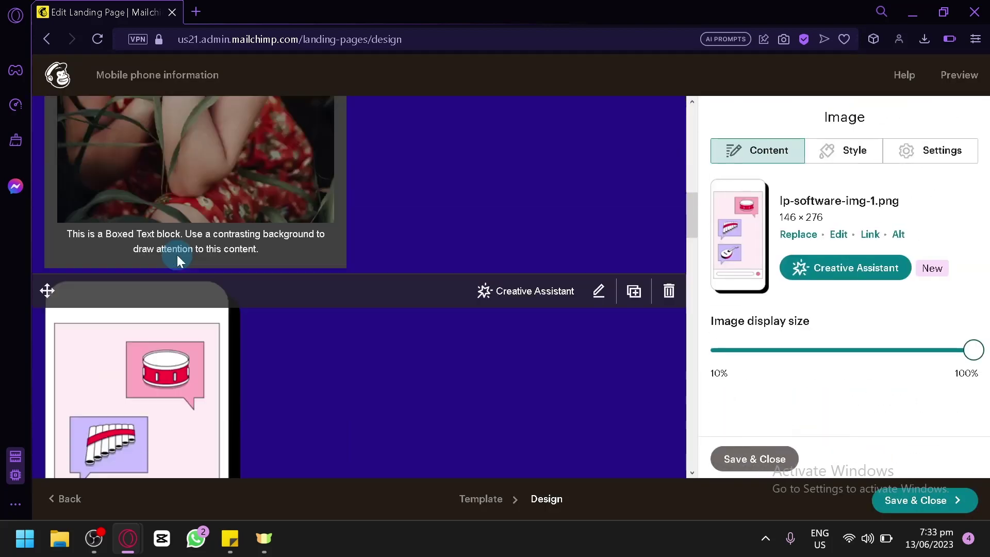
click(474, 243)
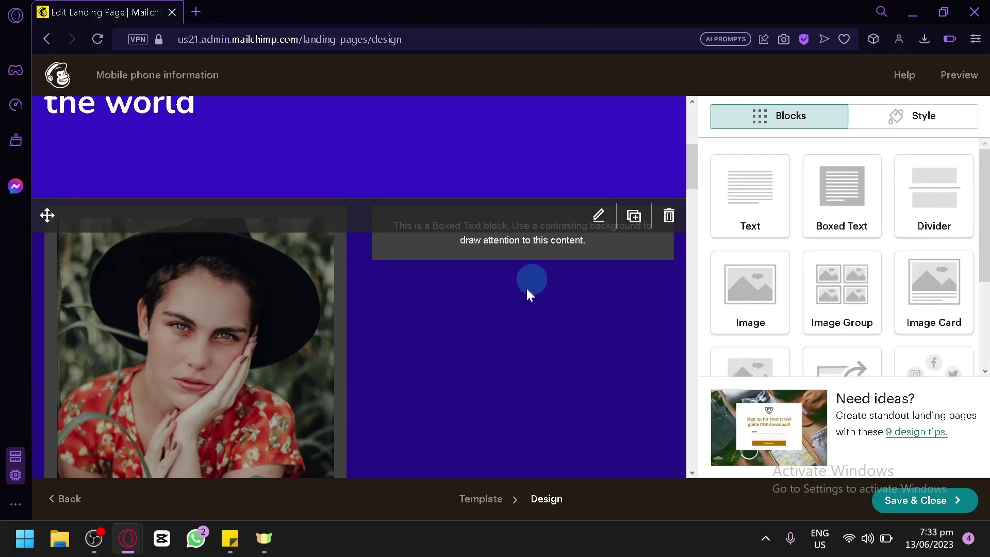
scroll(526, 267, down, 2)
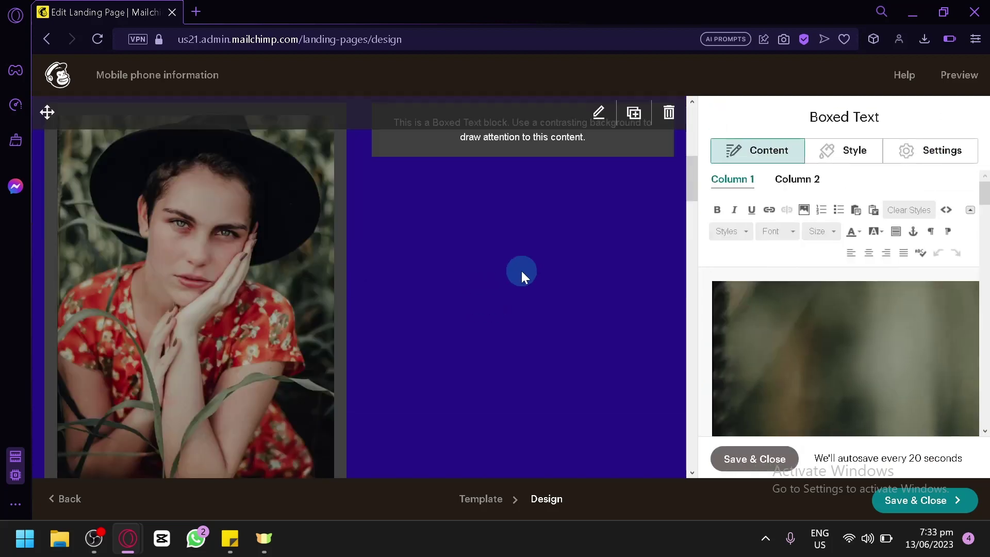
scroll(540, 236, down, 8)
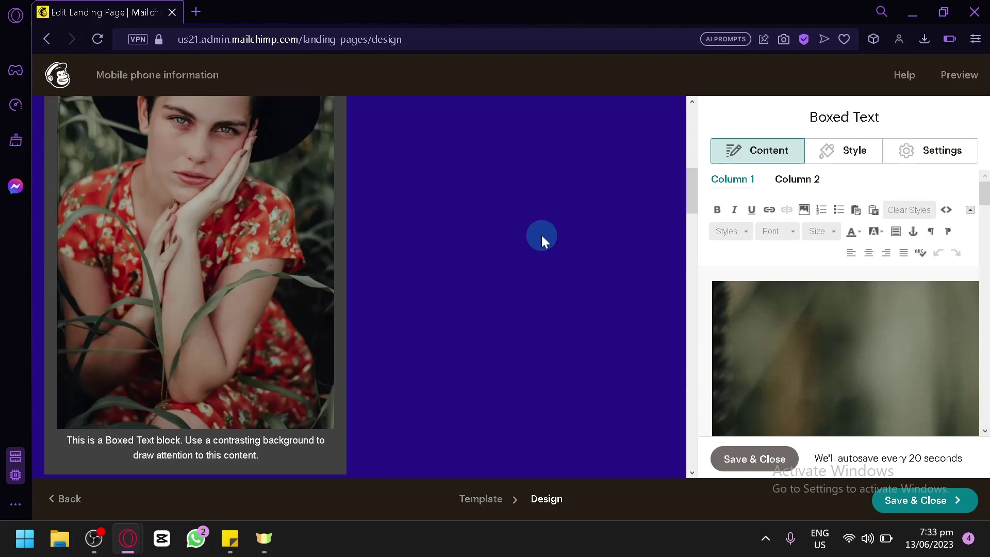
scroll(541, 235, up, 4)
click(665, 215)
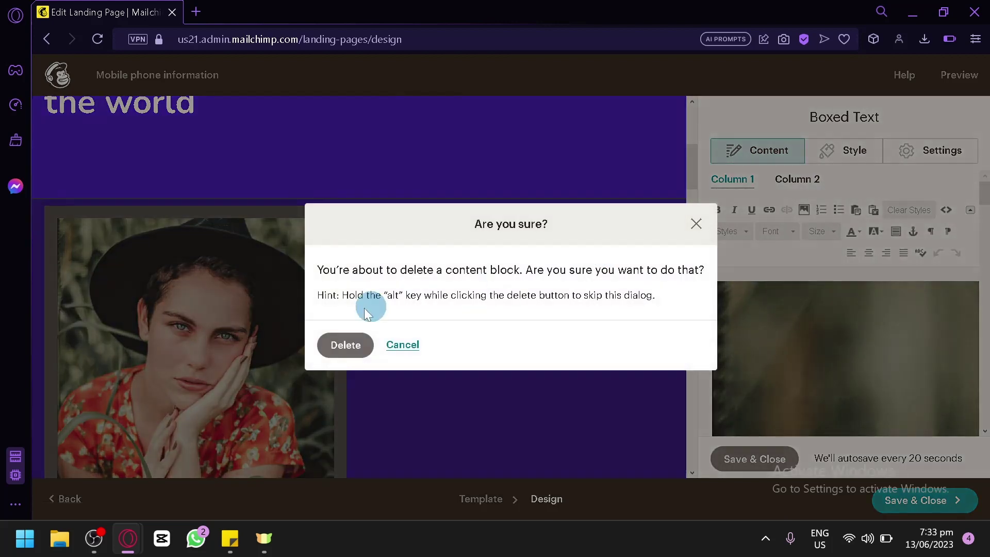
click(345, 344)
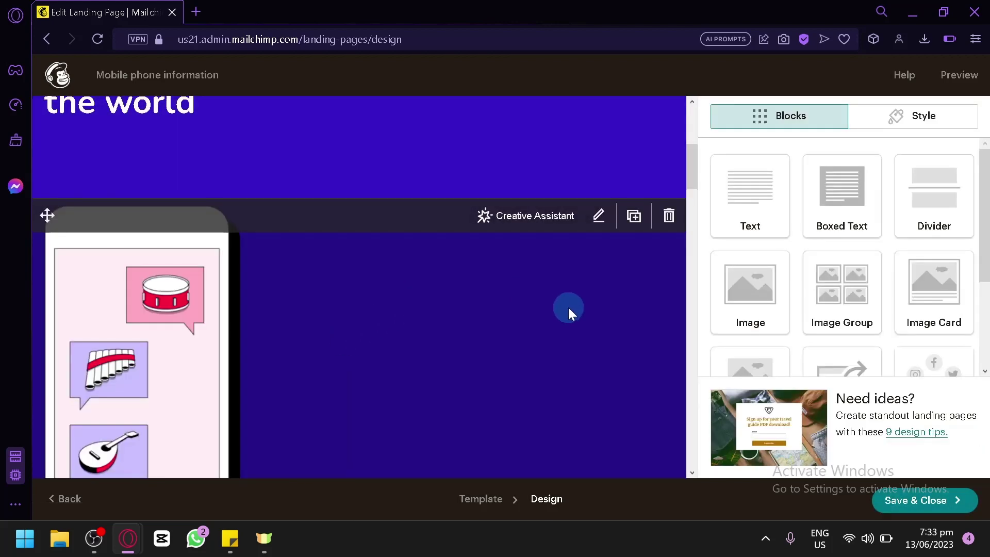
scroll(573, 309, up, 6)
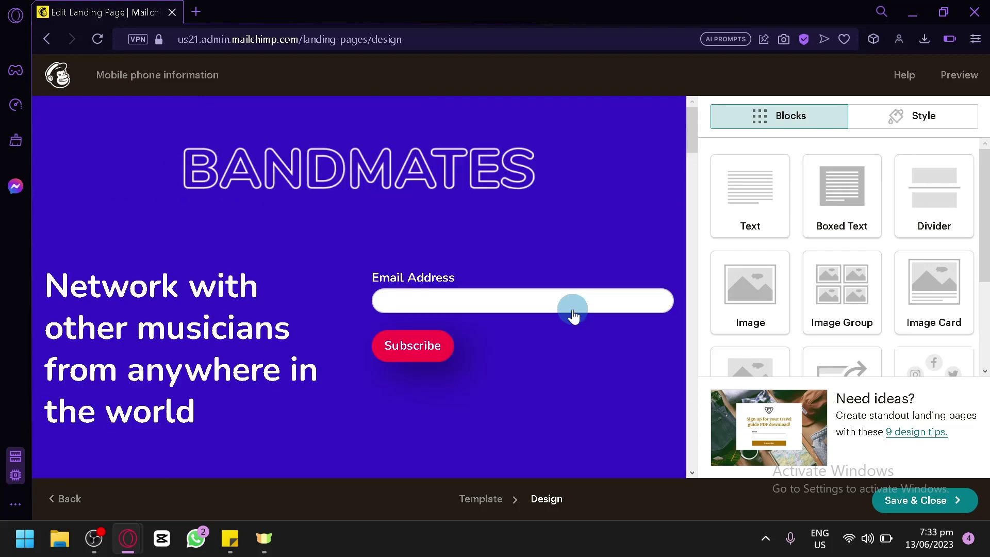
scroll(571, 309, down, 10)
scroll(578, 304, up, 7)
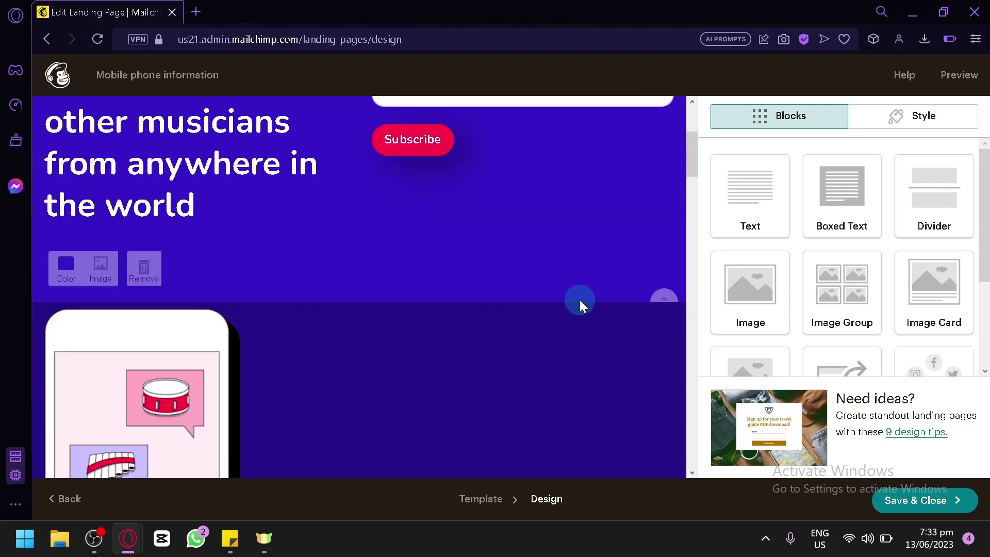
scroll(471, 138, up, 4)
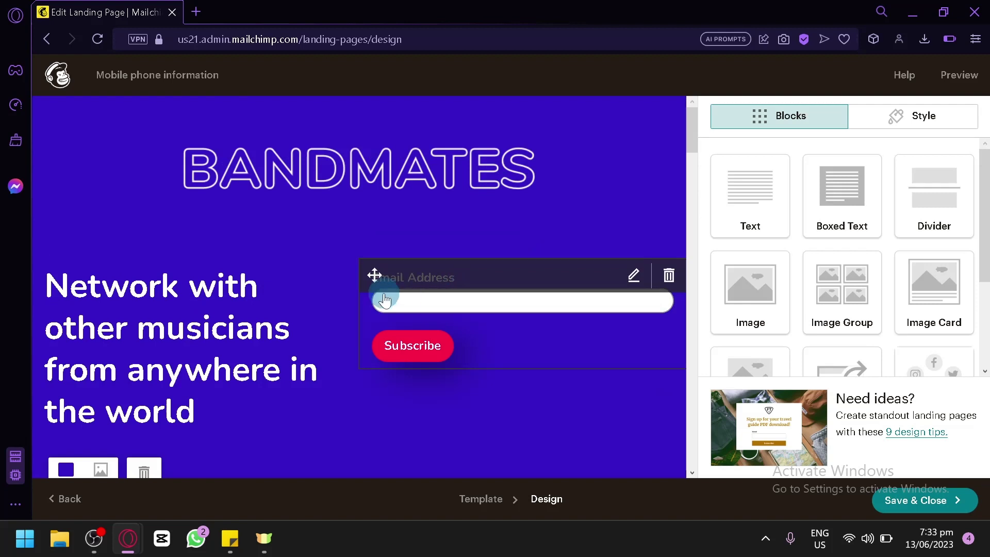
Save and close the design, review the Ready to publish overview, and choose Finish later
click(926, 501)
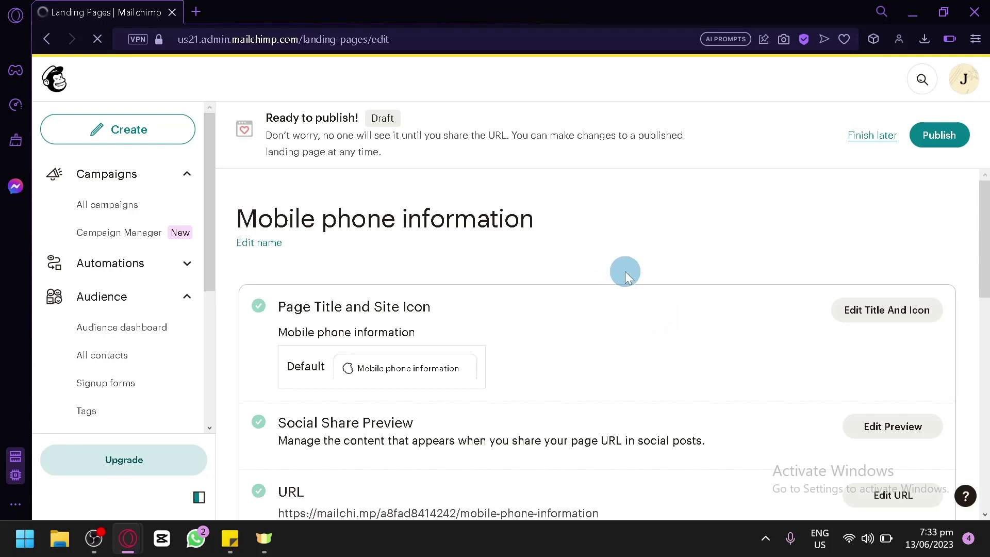
scroll(625, 272, down, 2)
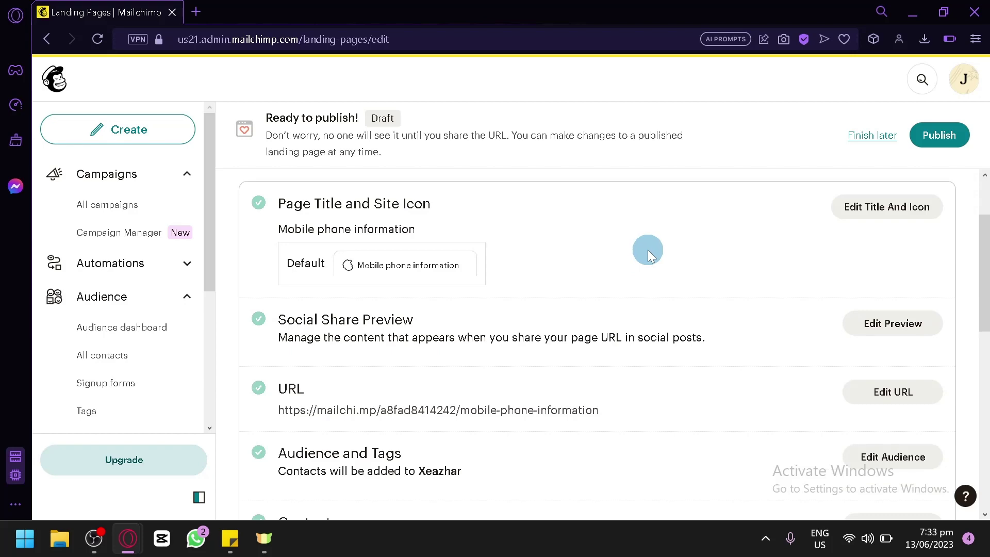
scroll(582, 264, down, 10)
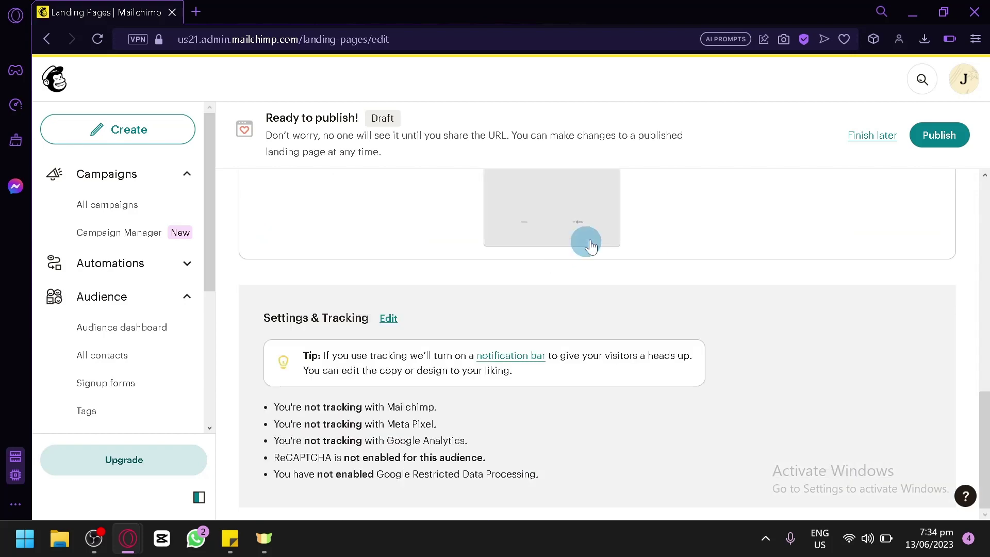
scroll(716, 281, up, 12)
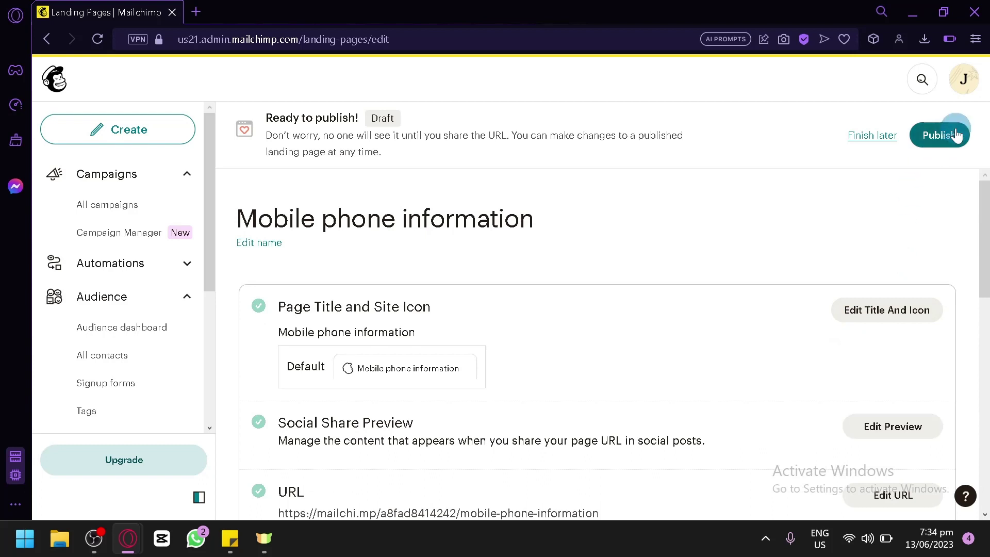
click(876, 136)
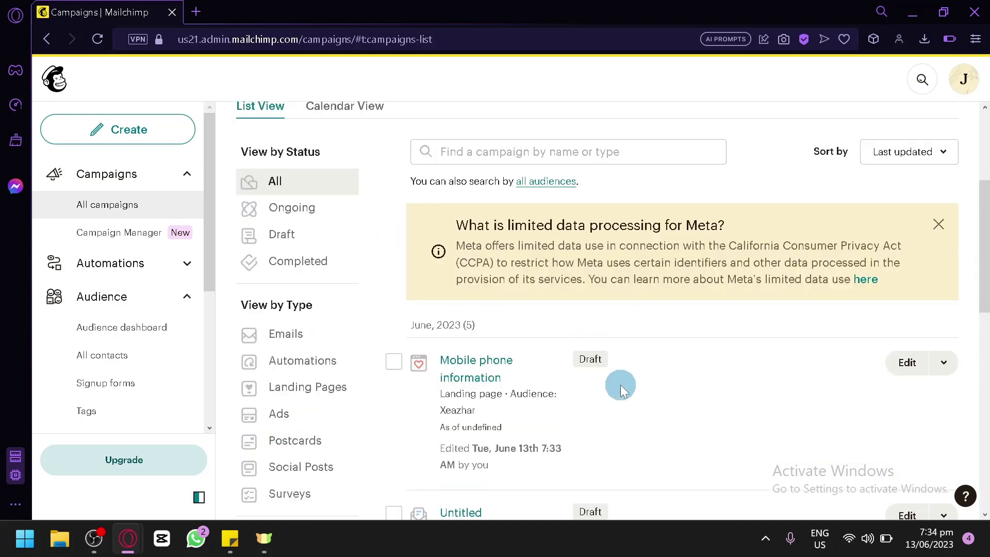
Reopen Mobile phone information from the campaigns list and review its Settings & Tracking lines
click(484, 364)
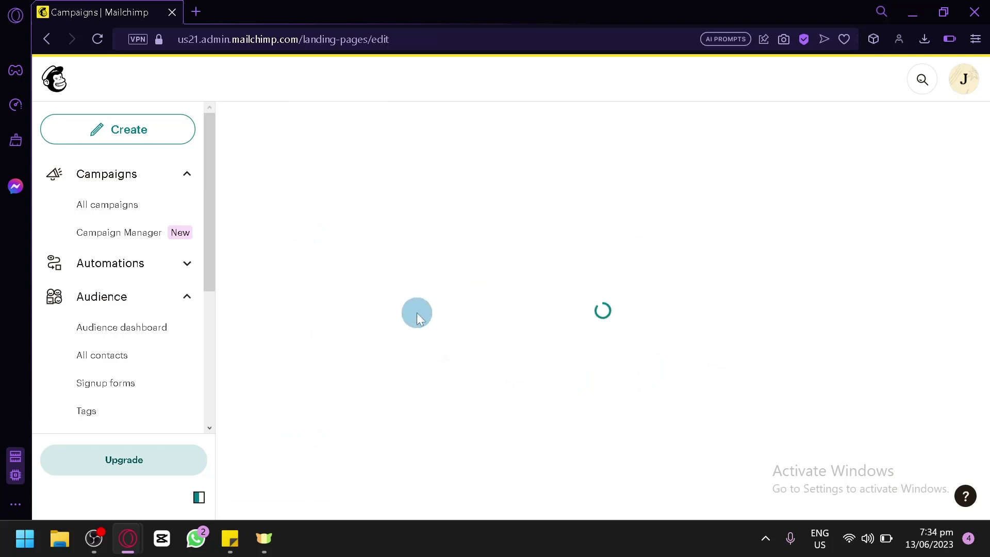
scroll(593, 268, down, 5)
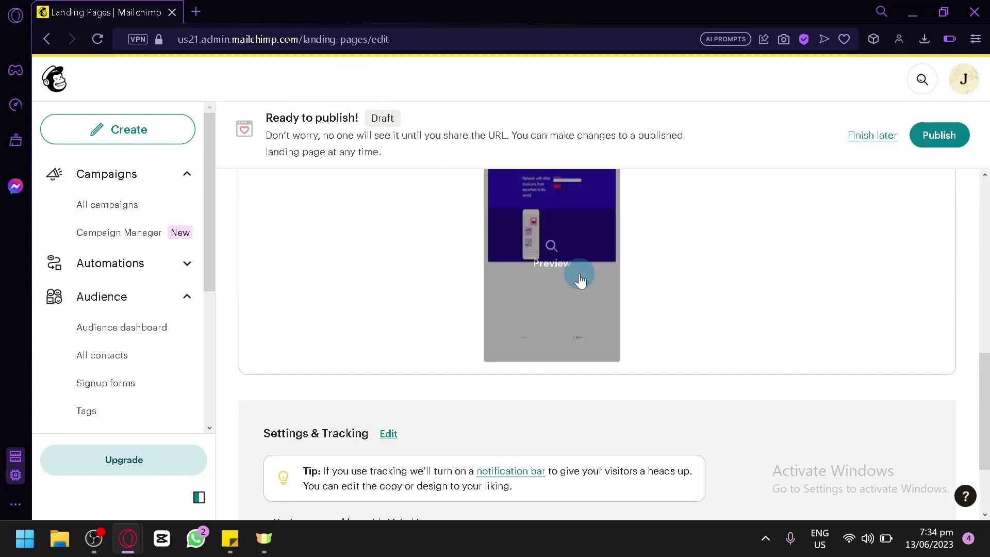
scroll(567, 288, down, 2)
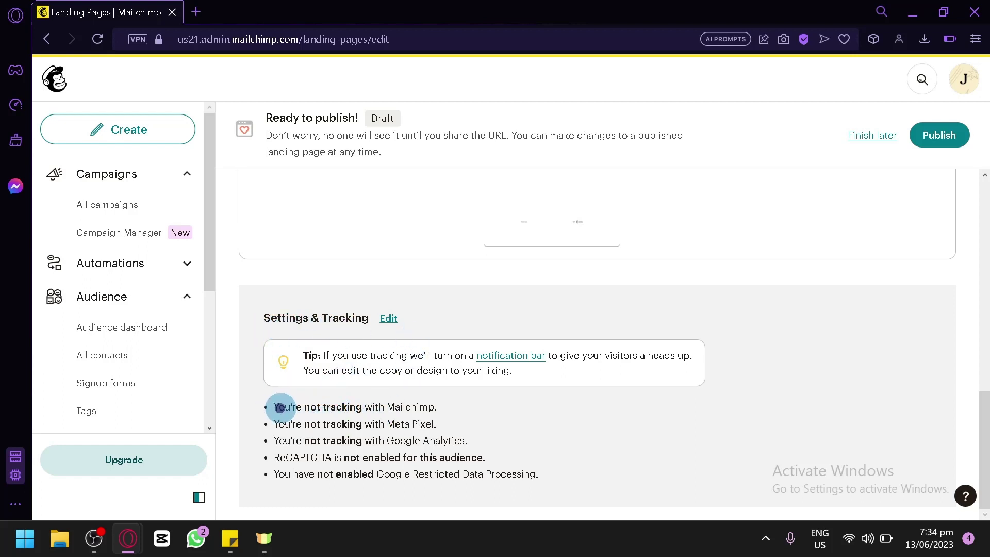
drag(279, 408, 473, 413)
click(471, 440)
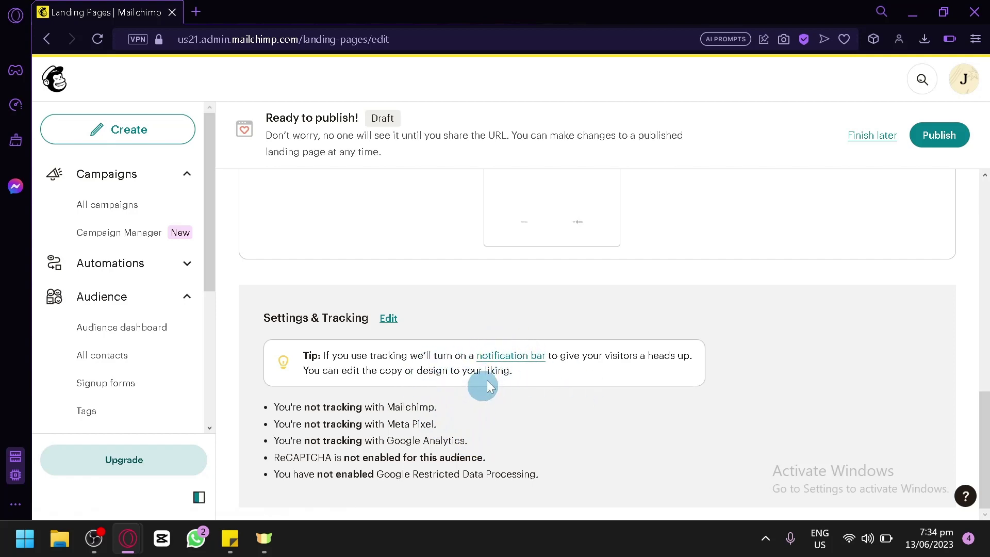
scroll(595, 392, up, 15)
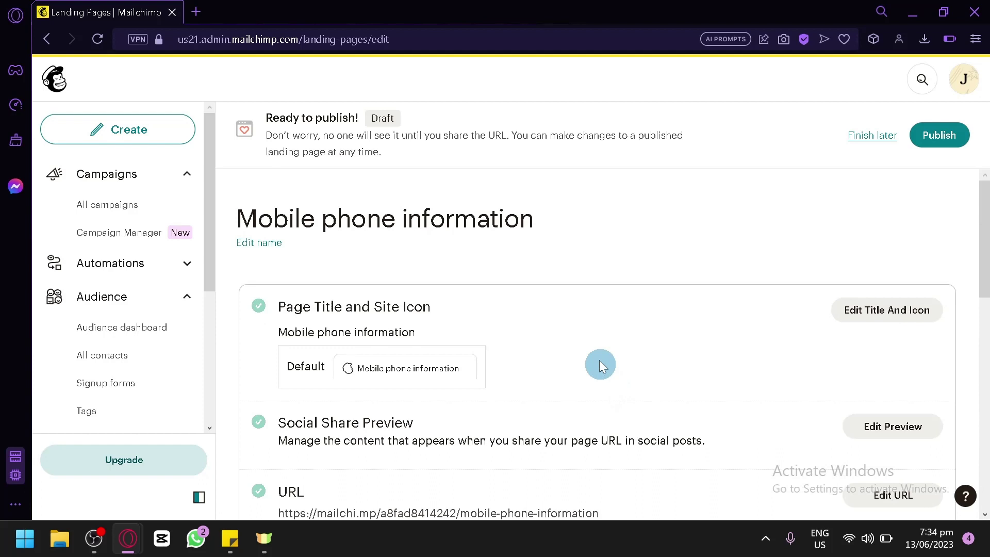